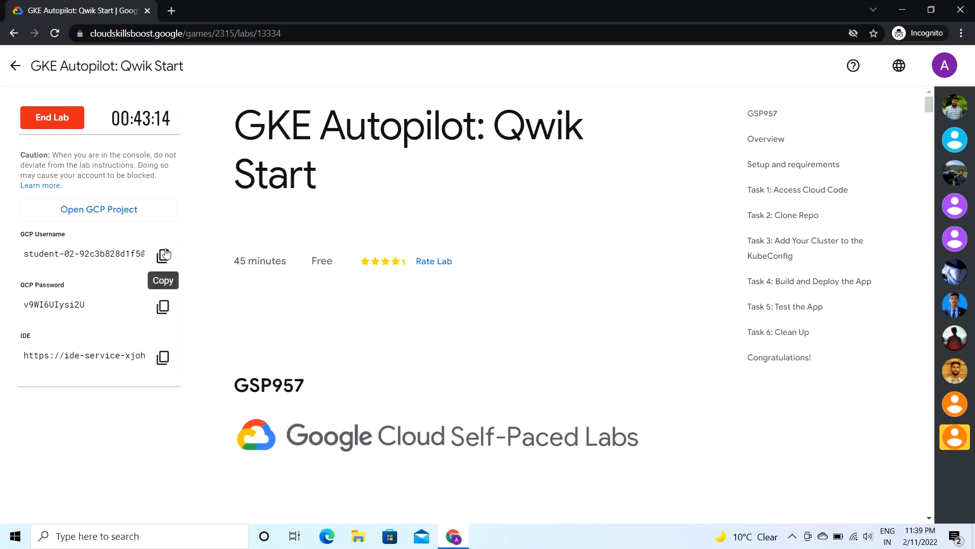
- Open the lab's GCP project and sign in to Google with the provided lab username and account password
left_click(98, 213)
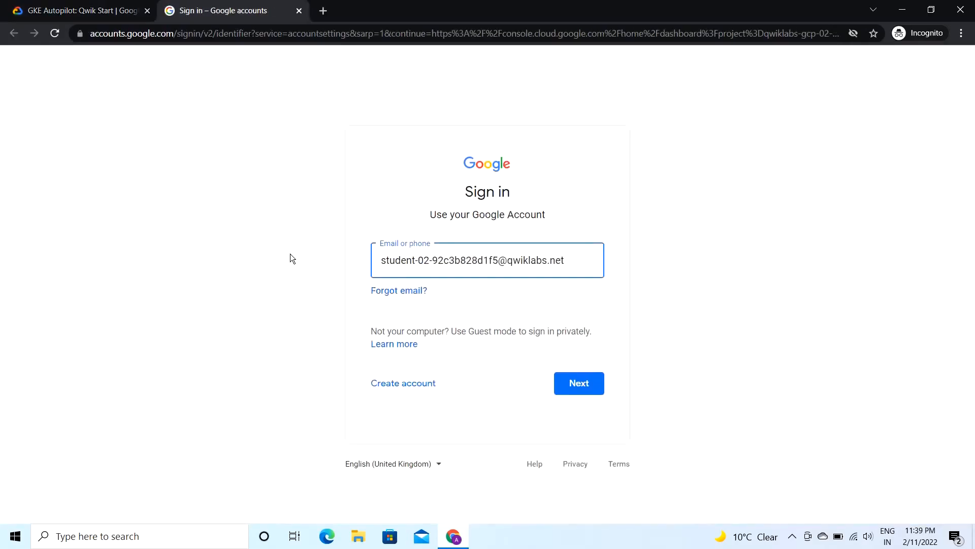
left_click(62, 8)
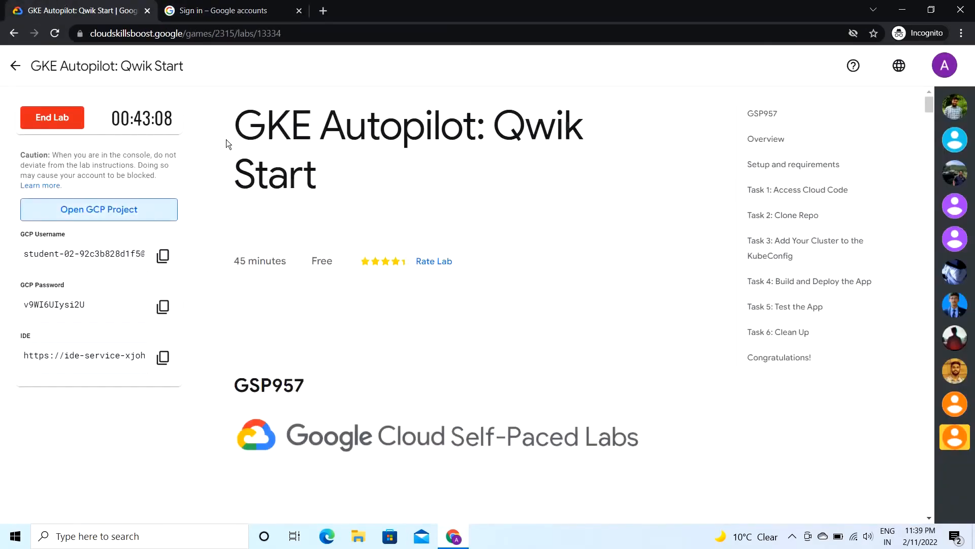
left_click(163, 307)
left_click(200, 5)
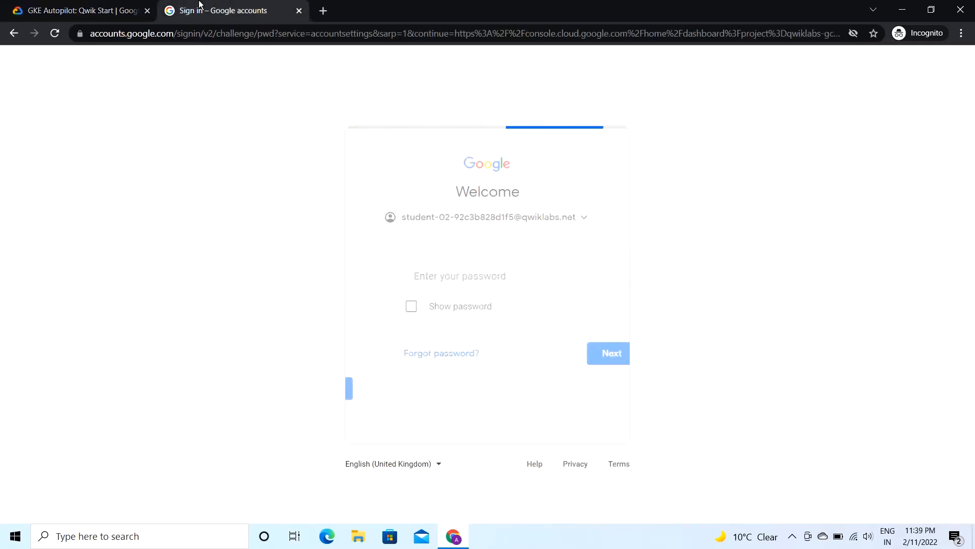
key("ctrl+v")
key("Return")
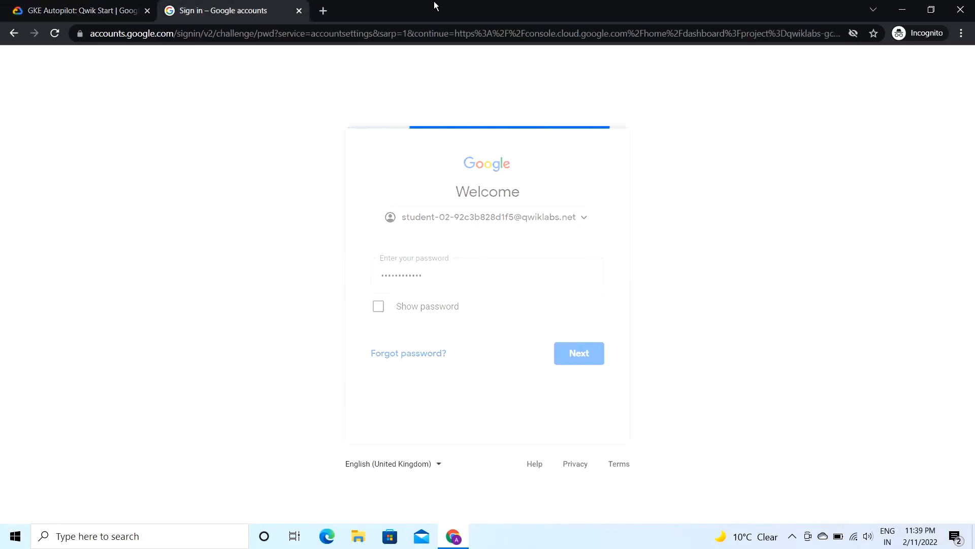
- Copy the IDE URL from the lab details and open it in a new browser tab
left_click(122, 10)
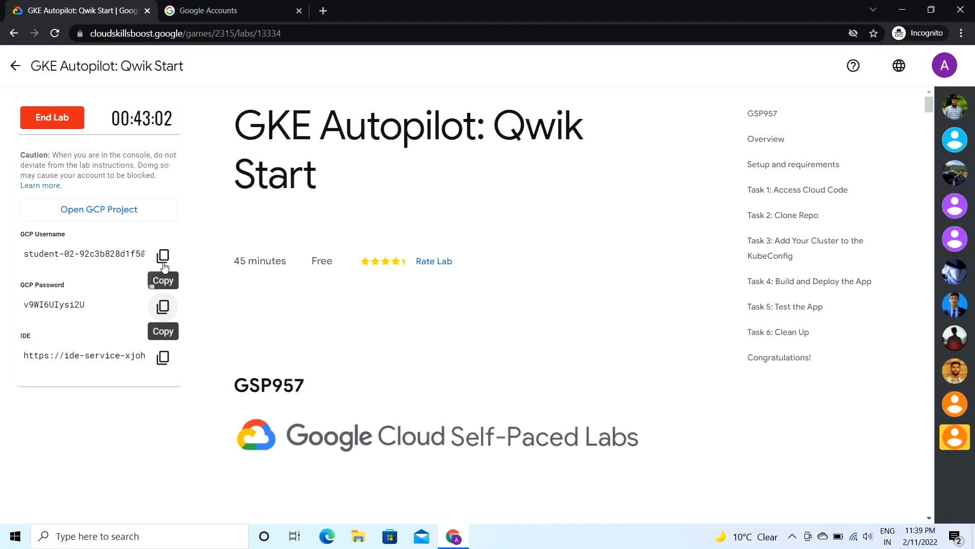
scroll(325, 288, "down", 10)
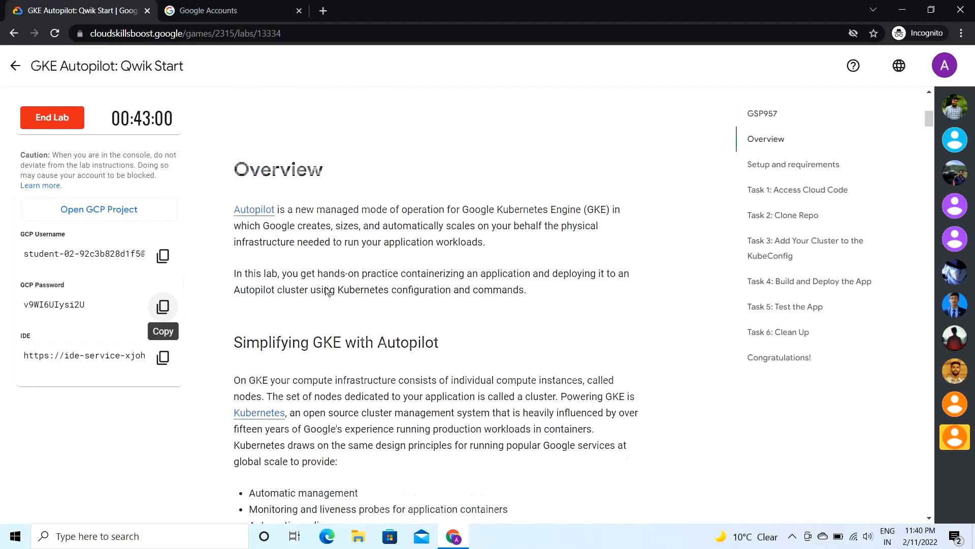
scroll(325, 287, "down", 5)
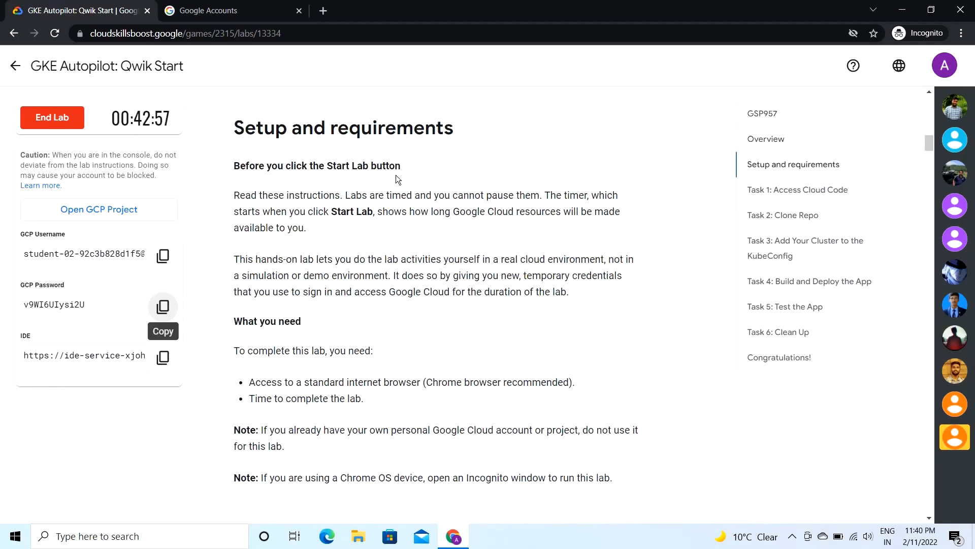
scroll(286, 221, "down", 6)
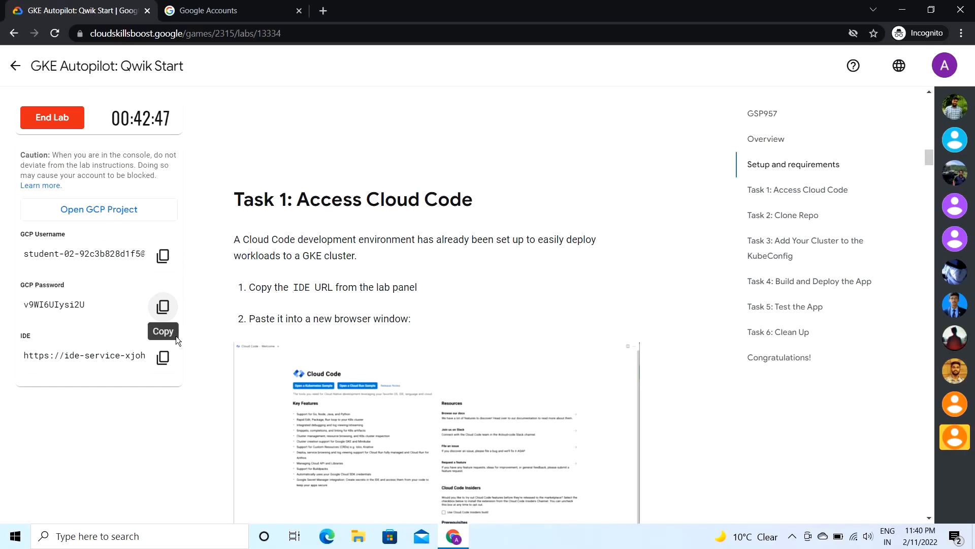
left_click(162, 357)
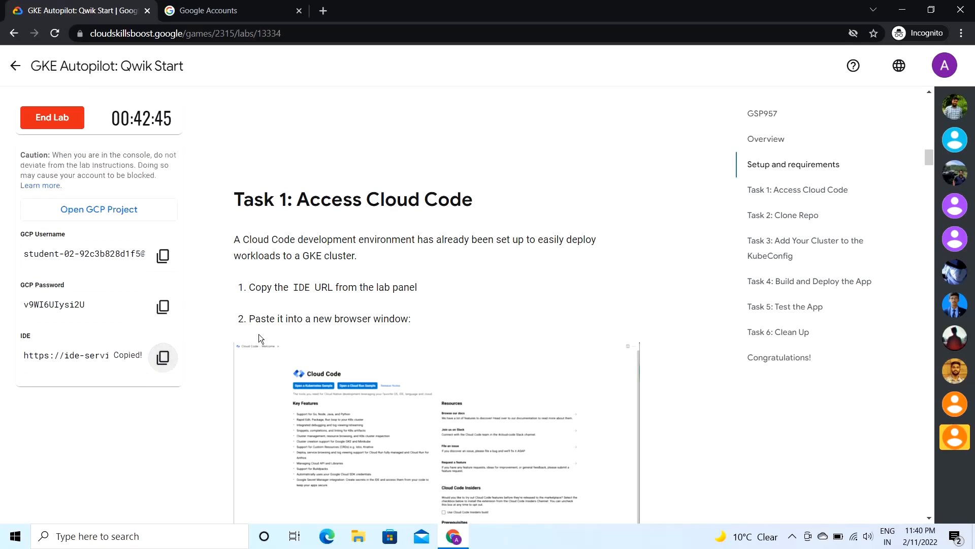
left_click(326, 15)
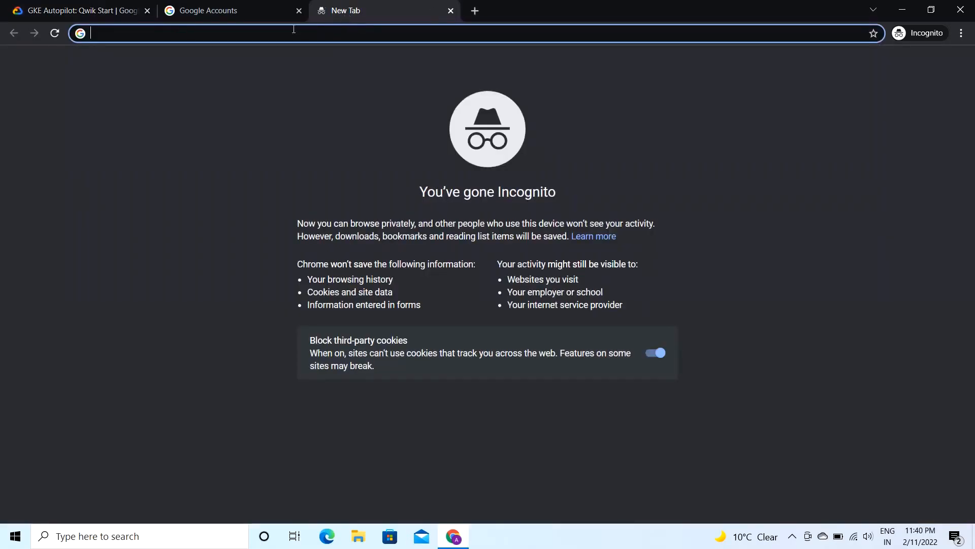
key("ctrl+v")
key("Return")
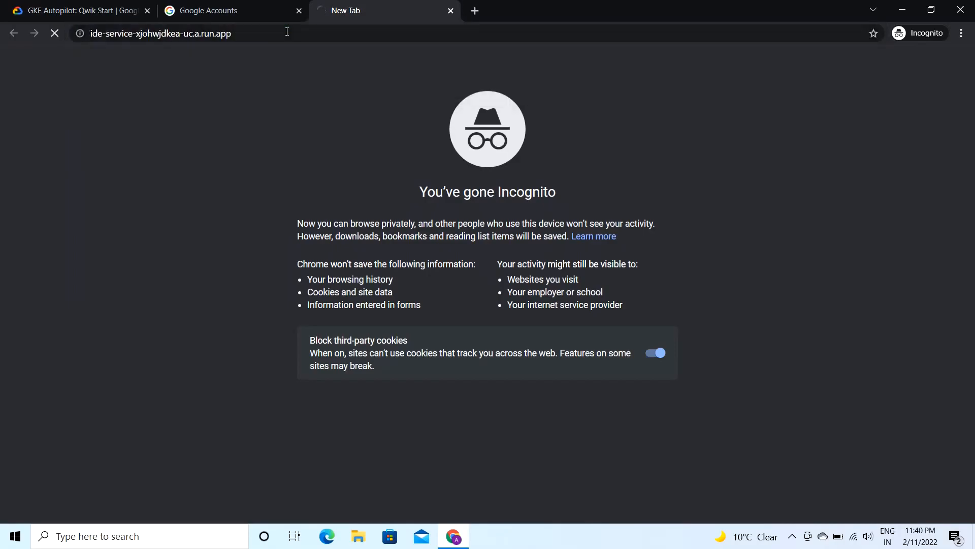
- Accept the terms for the new Google account and return to the lab instructions
left_click(208, 10)
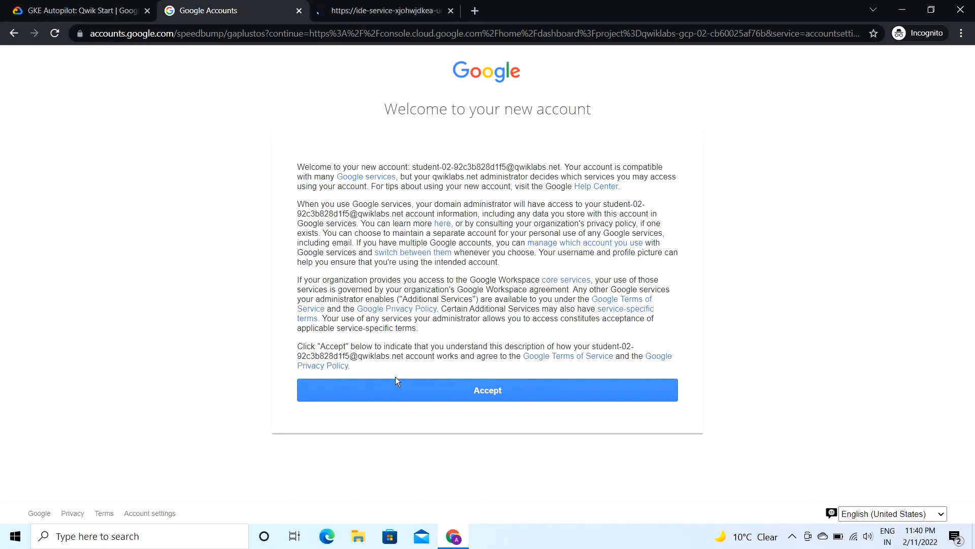
left_click(423, 385)
left_click(82, 10)
- Read the start of Task 2 and open the Source Control view in the code-server IDE
scroll(328, 201, "down", 8)
scroll(315, 279, "down", 6)
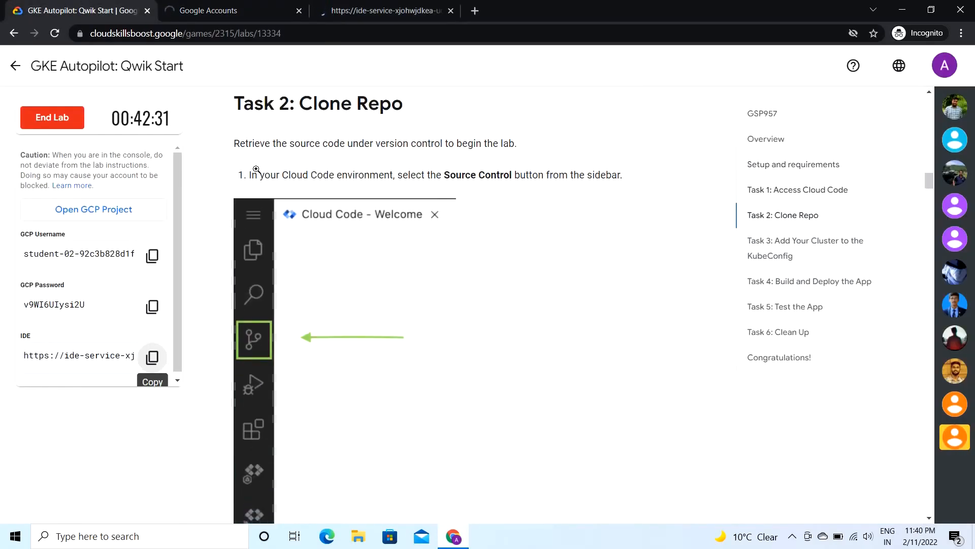
scroll(335, 256, "down", 1)
scroll(335, 257, "up", 1)
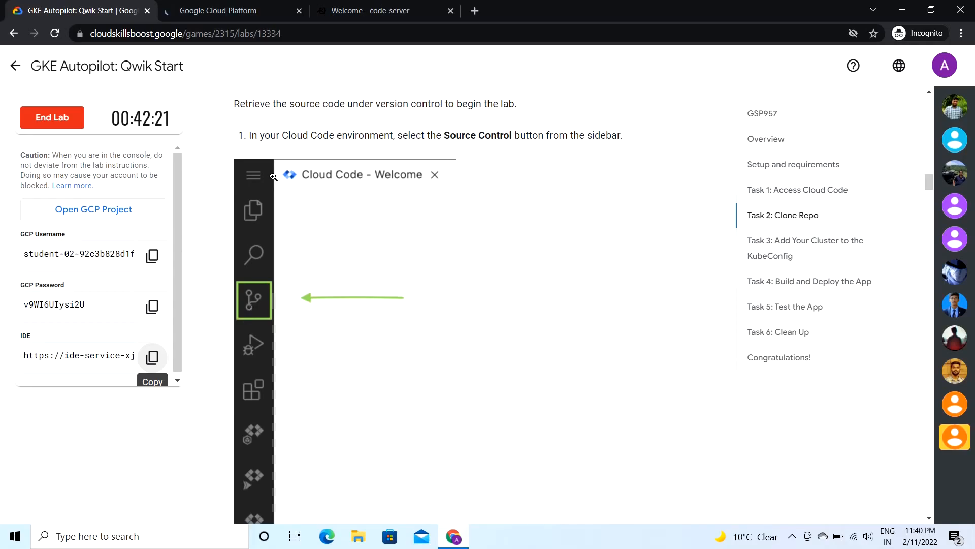
left_click(371, 11)
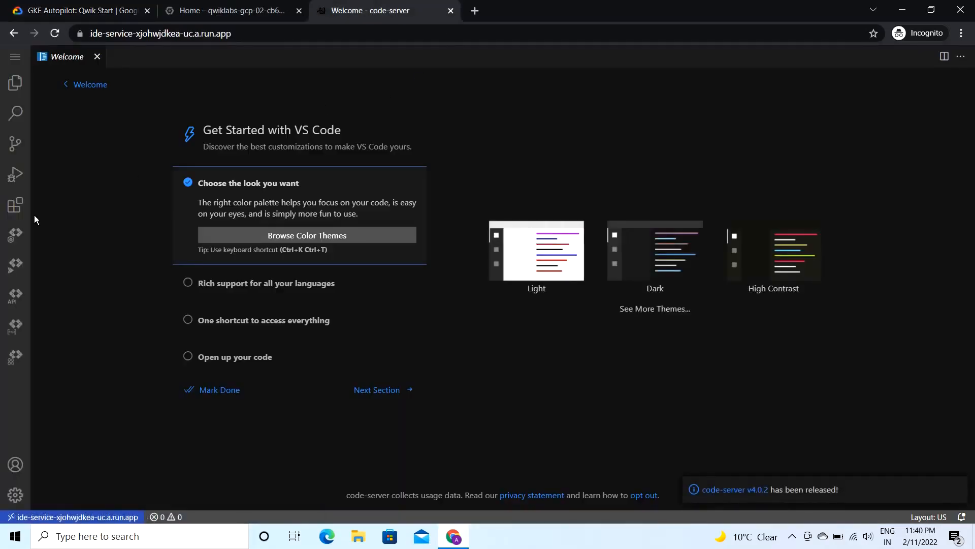
left_click(15, 148)
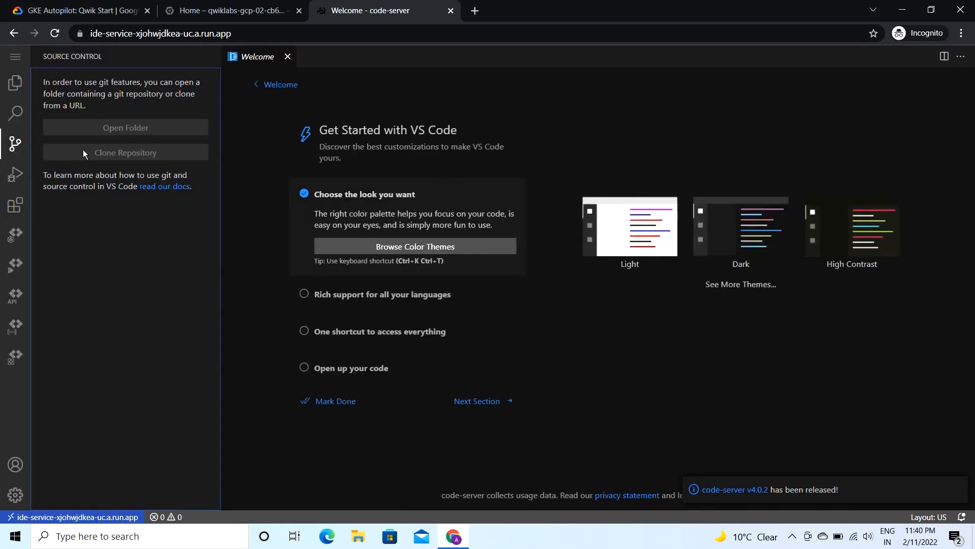
left_click(66, 7)
scroll(298, 233, "down", 10)
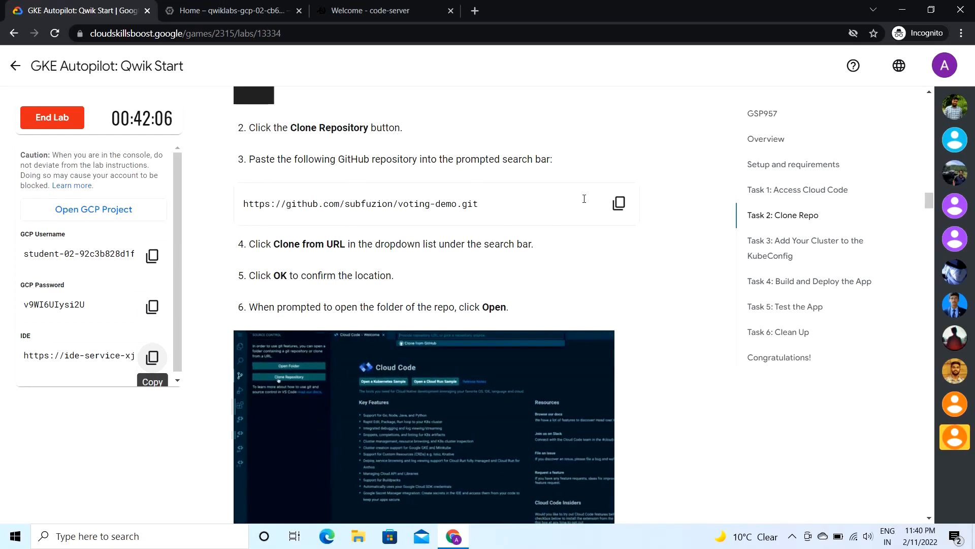
left_click(618, 203)
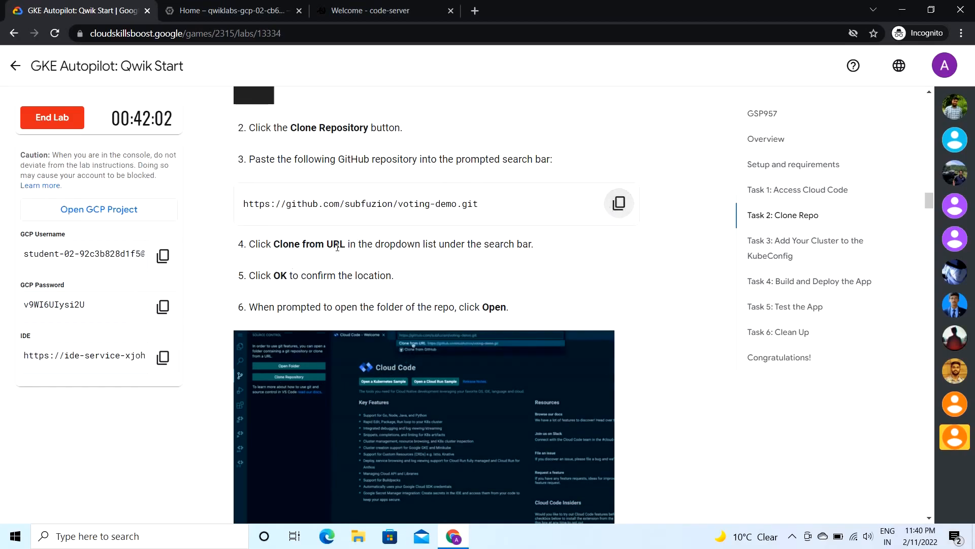
left_click(366, 8)
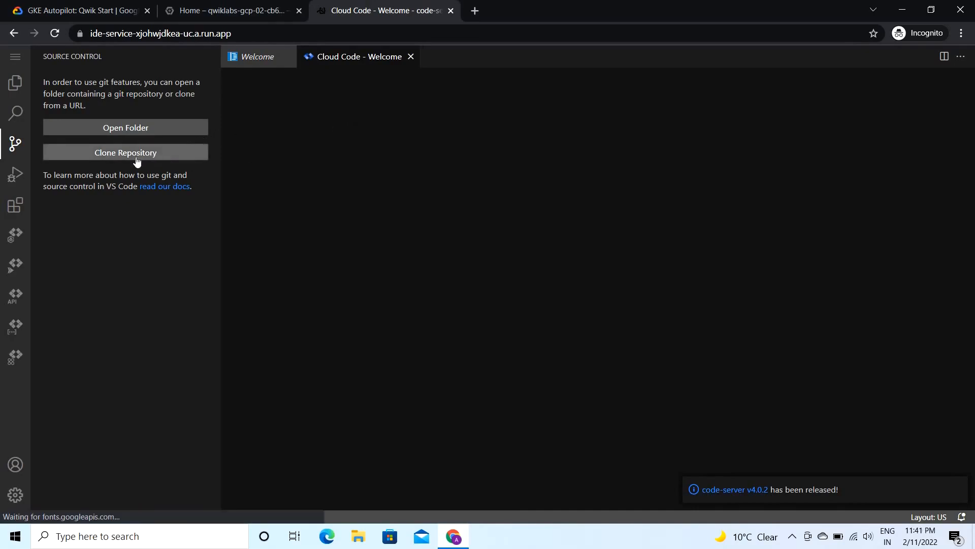
left_click(100, 159)
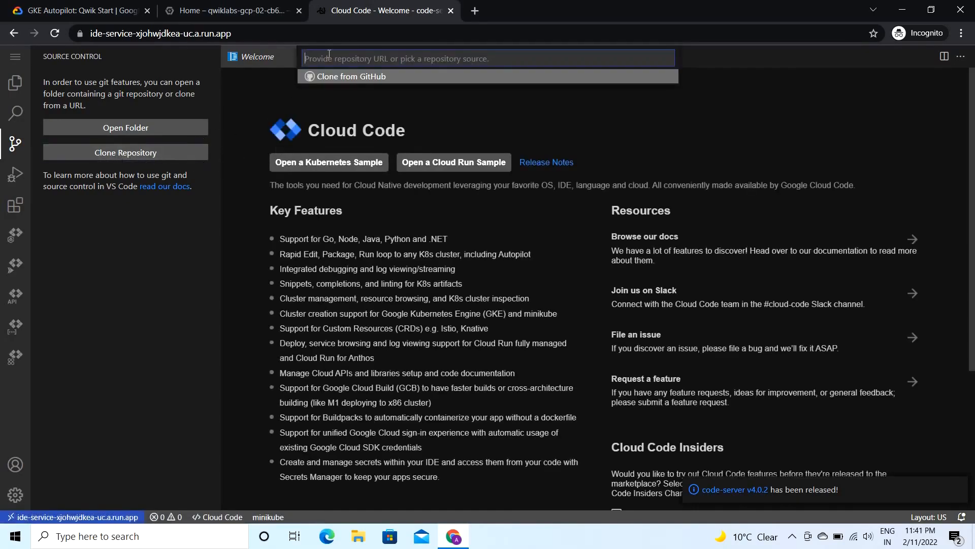
key("ctrl+v")
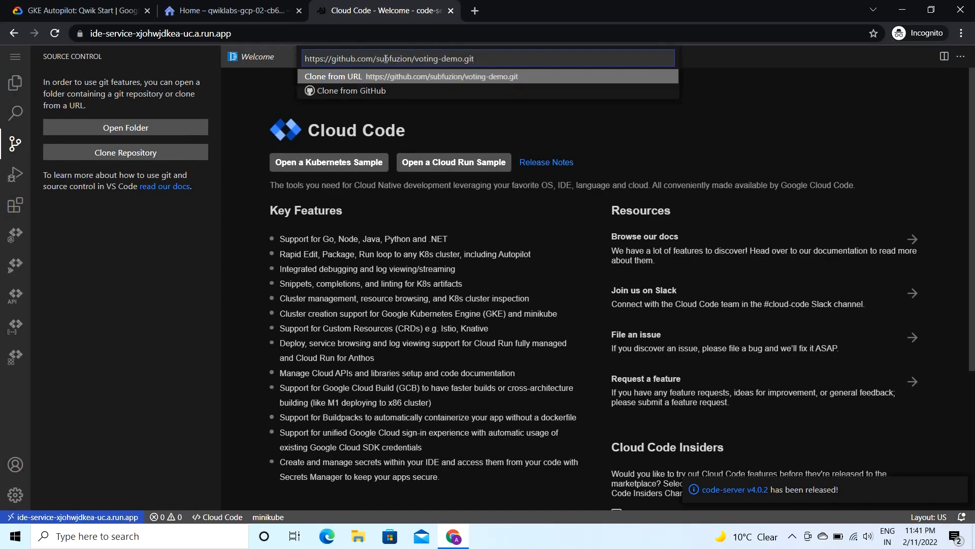
key("Return")
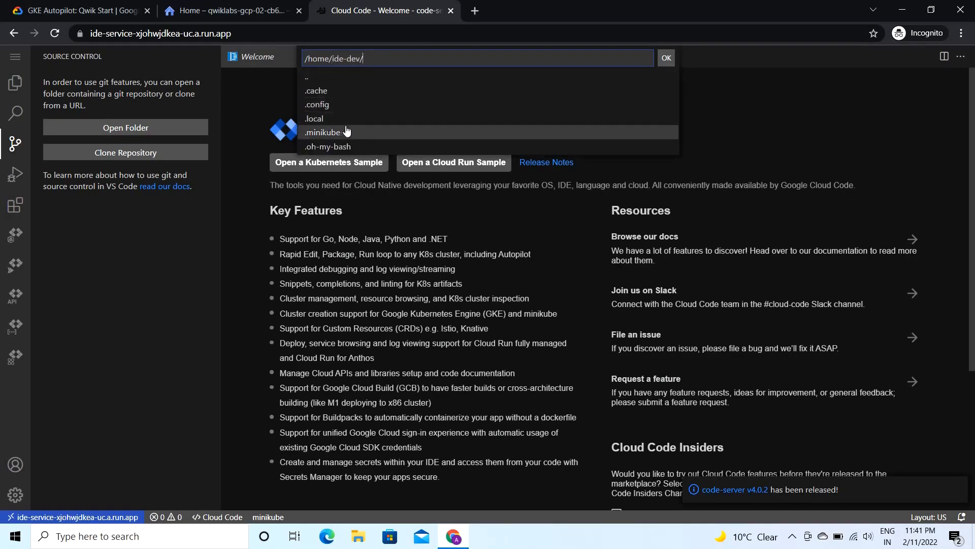
left_click(666, 67)
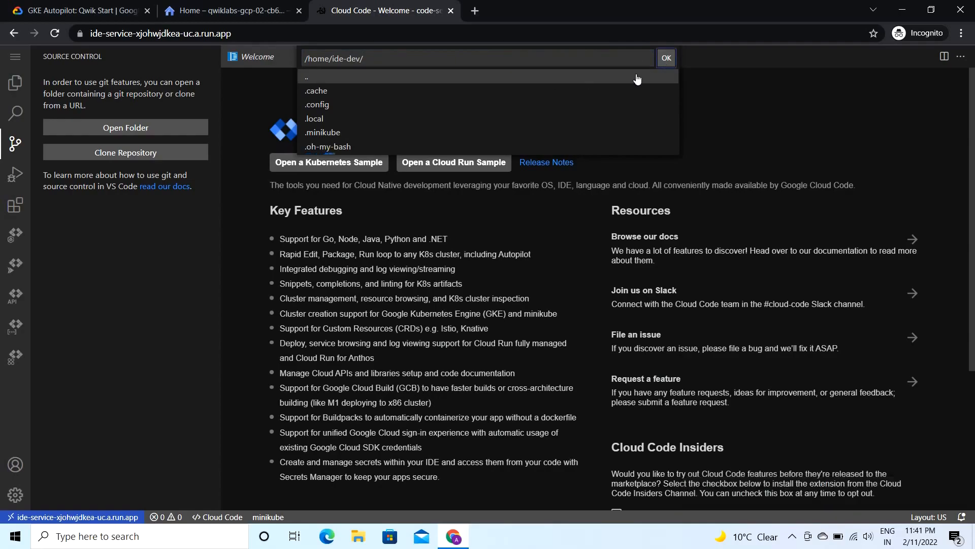
- Check the remaining clone instructions and open the cloned voting-demo repository in the current IDE window
left_click(54, 6)
scroll(237, 190, "down", 1)
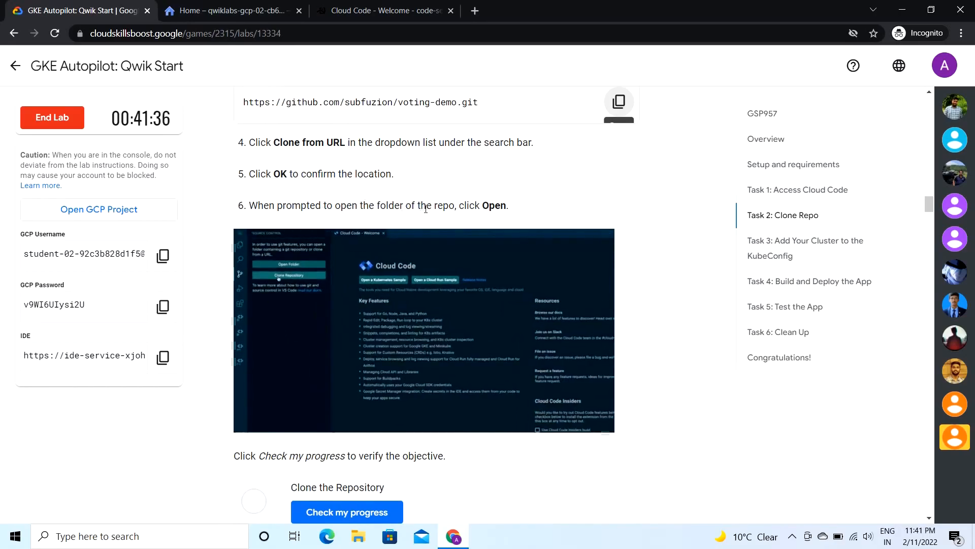
left_click(386, 10)
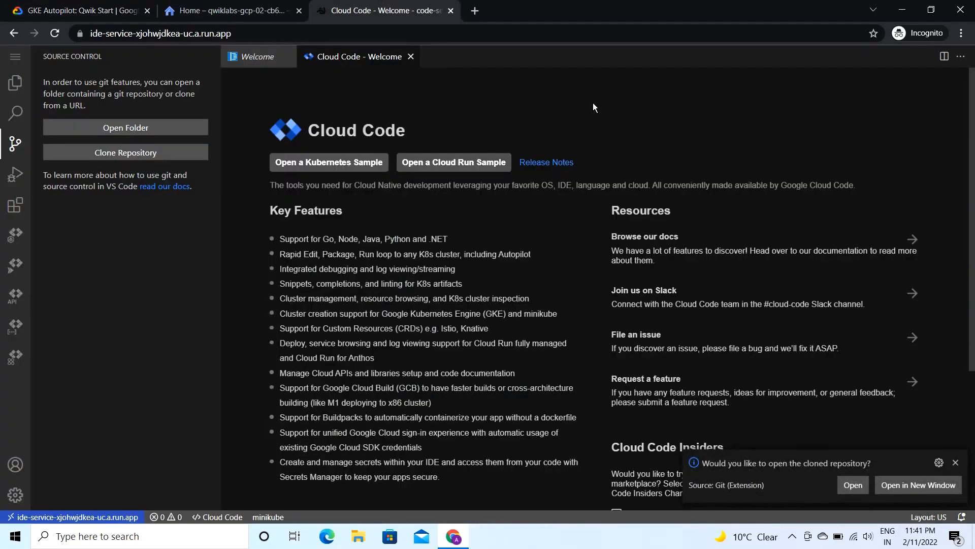
left_click(853, 486)
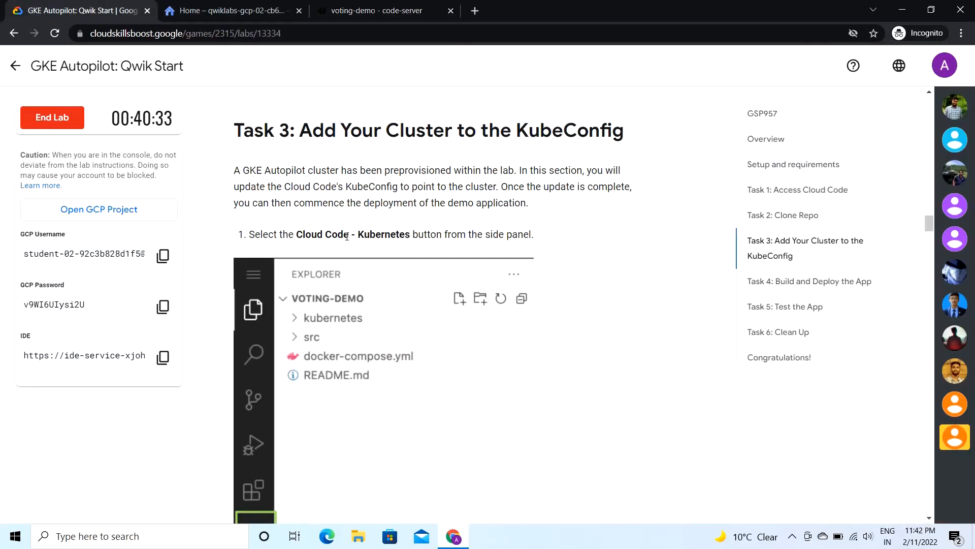
- Read the Task 3 instructions and open the Cloud Code - Kubernetes view in the IDE
scroll(320, 238, "down", 2)
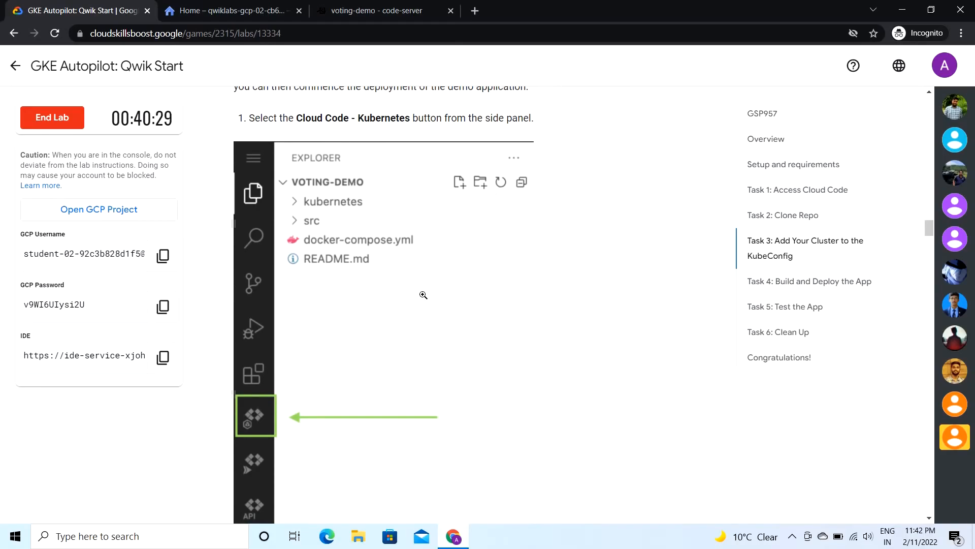
scroll(423, 295, "down", 4)
scroll(424, 295, "down", 2)
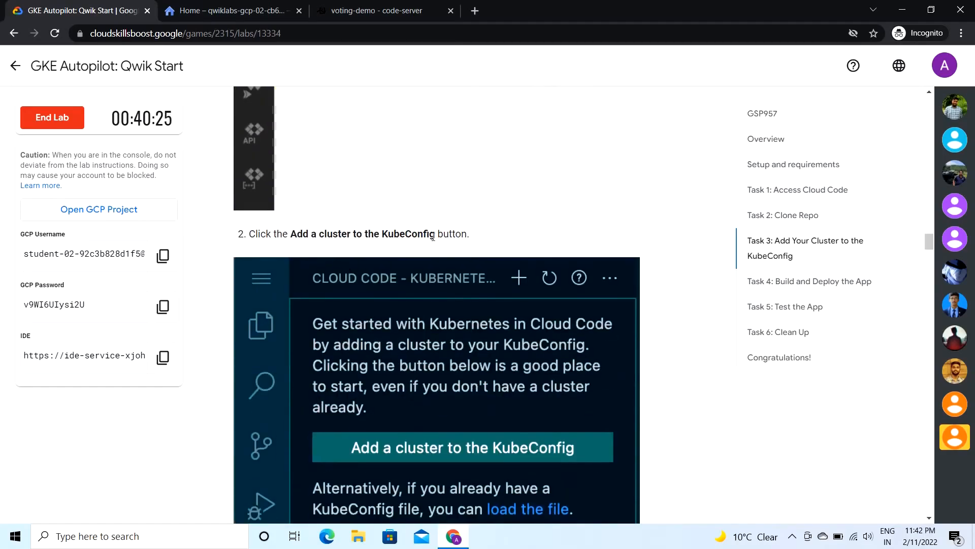
left_click(375, 10)
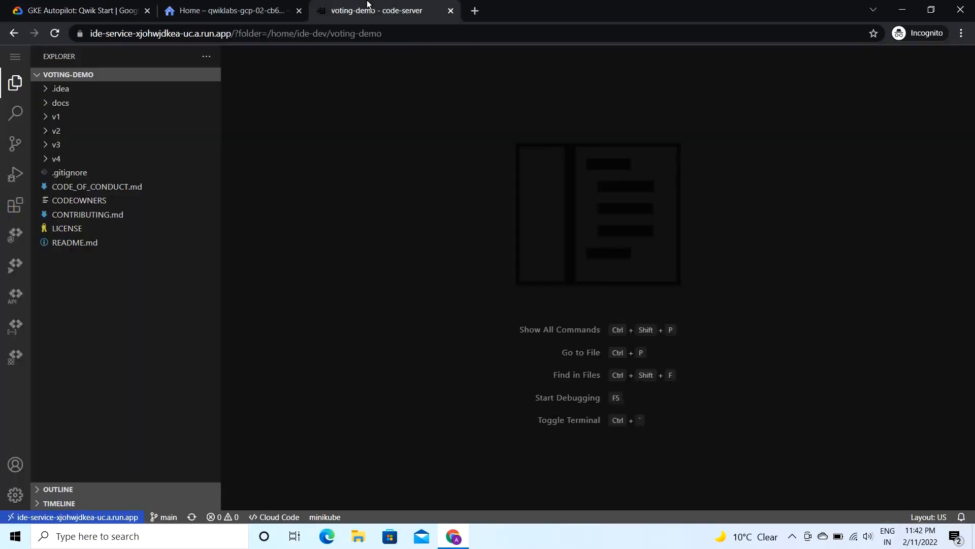
left_click(15, 238)
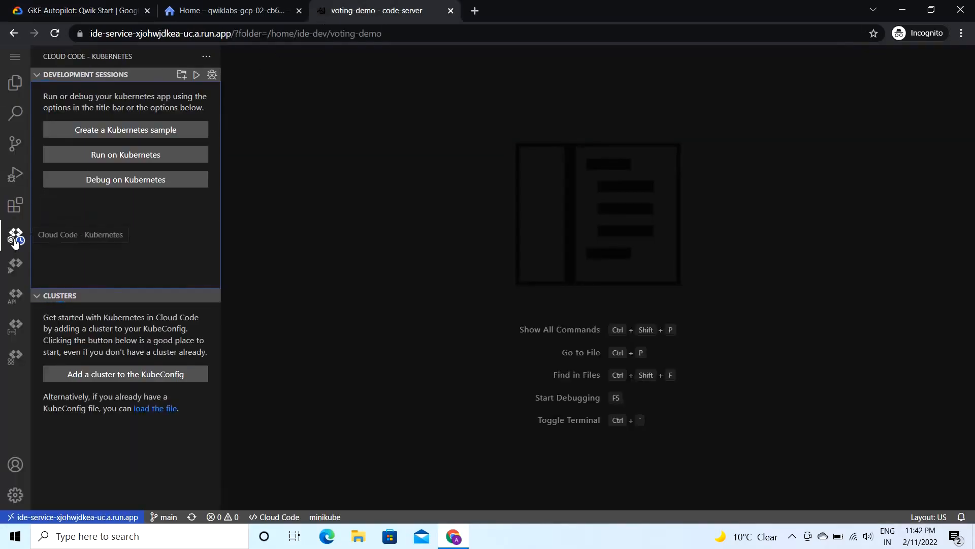
- Add the existing dev-cluster to the KubeConfig, with Google Kubernetes Engine as the platform
left_click(150, 378)
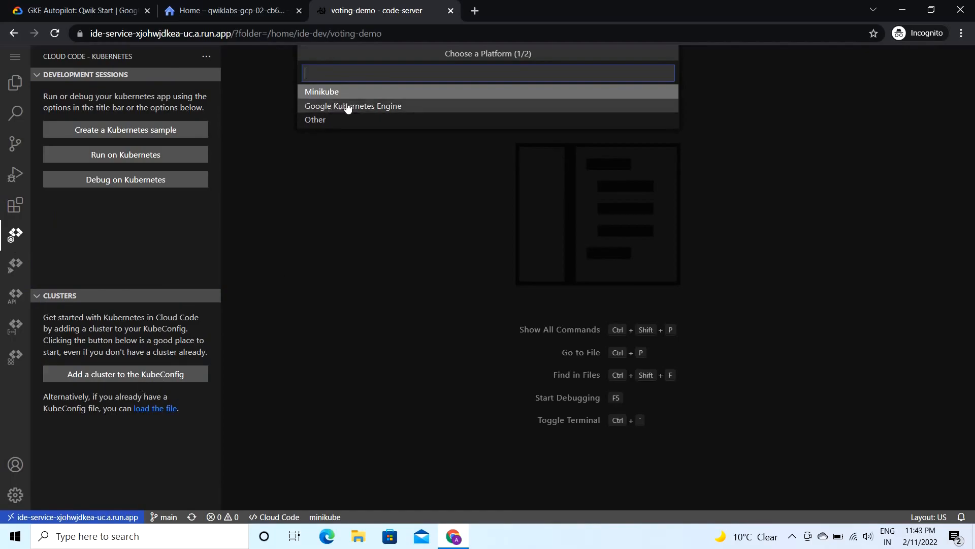
left_click(372, 107)
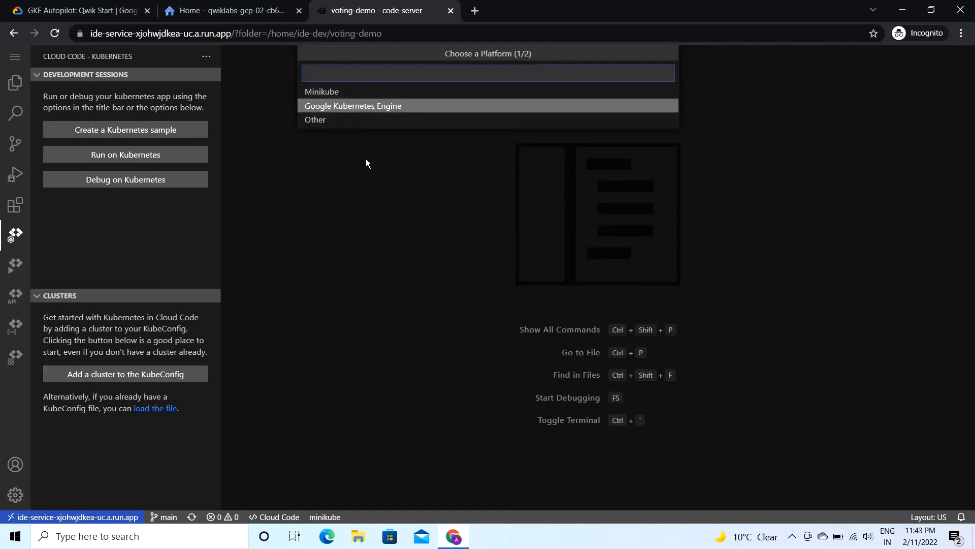
left_click(81, 10)
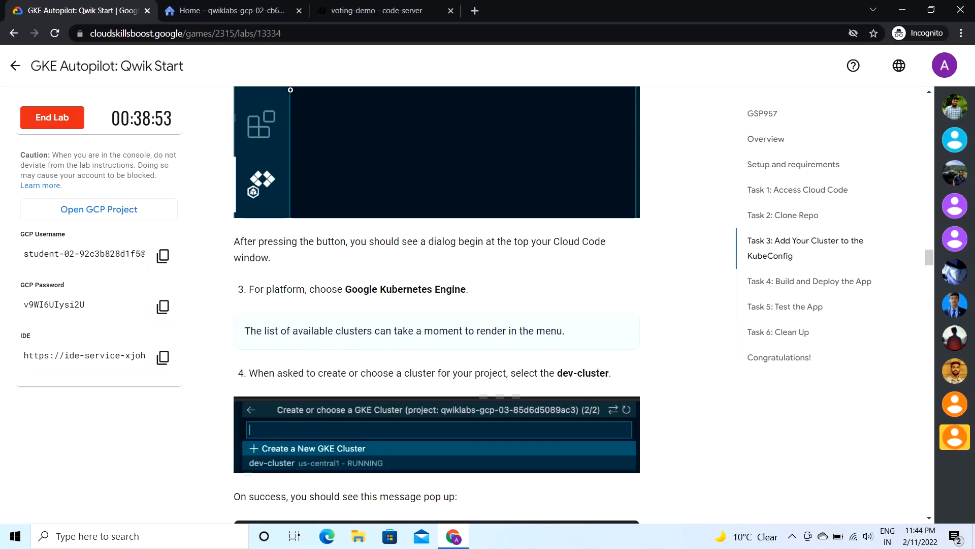
left_click(369, 9)
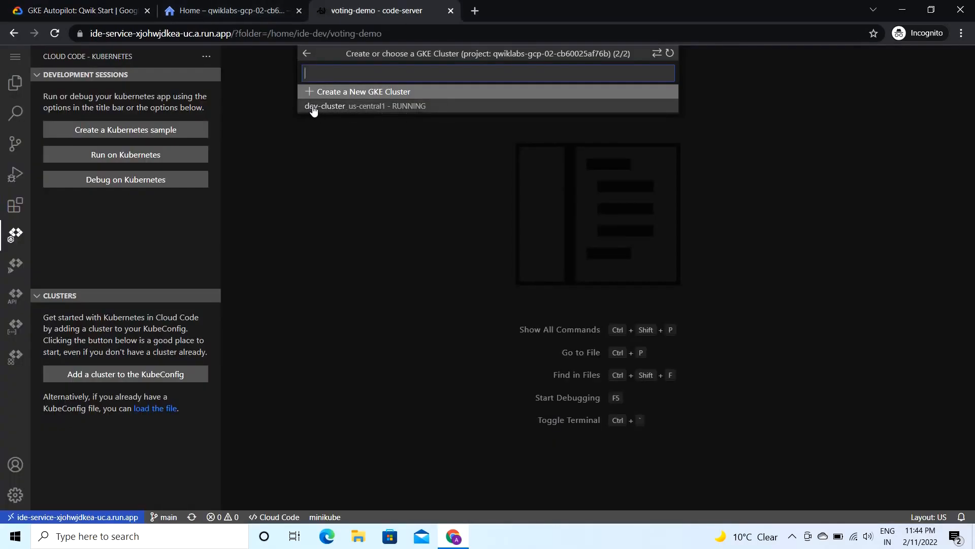
key("Down")
left_click(434, 113)
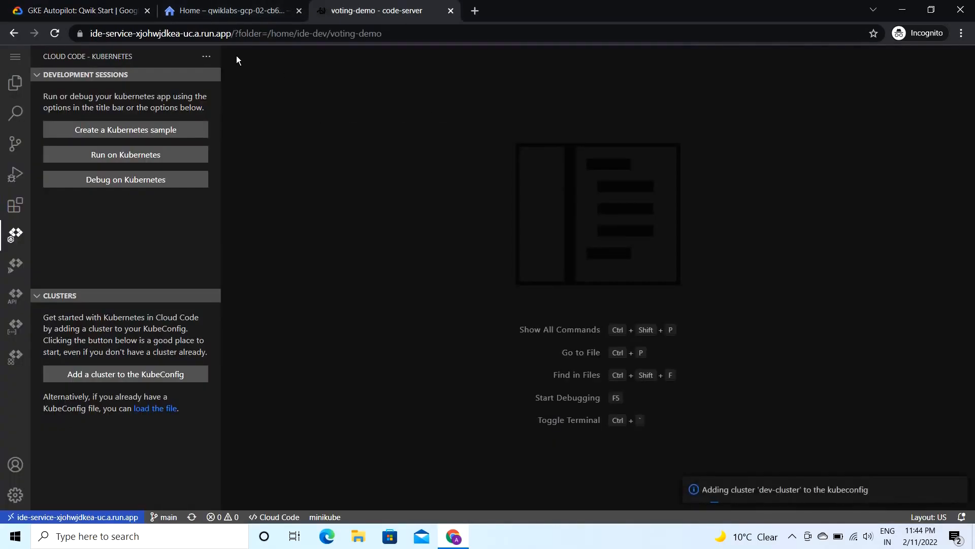
- Return to the lab instructions and check progress on the "Add cluster to the KubeConfig" objective
left_click(82, 10)
scroll(404, 290, "down", 5)
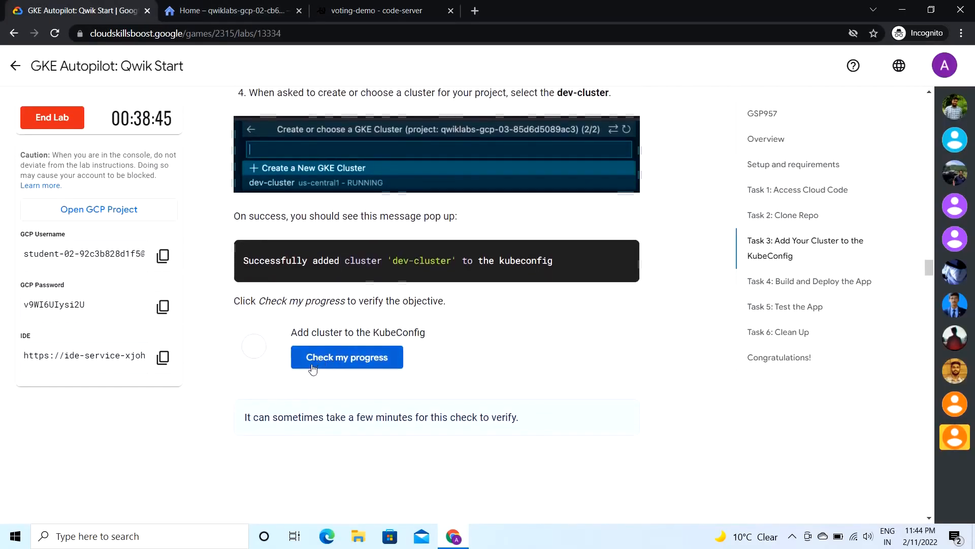
left_click(333, 361)
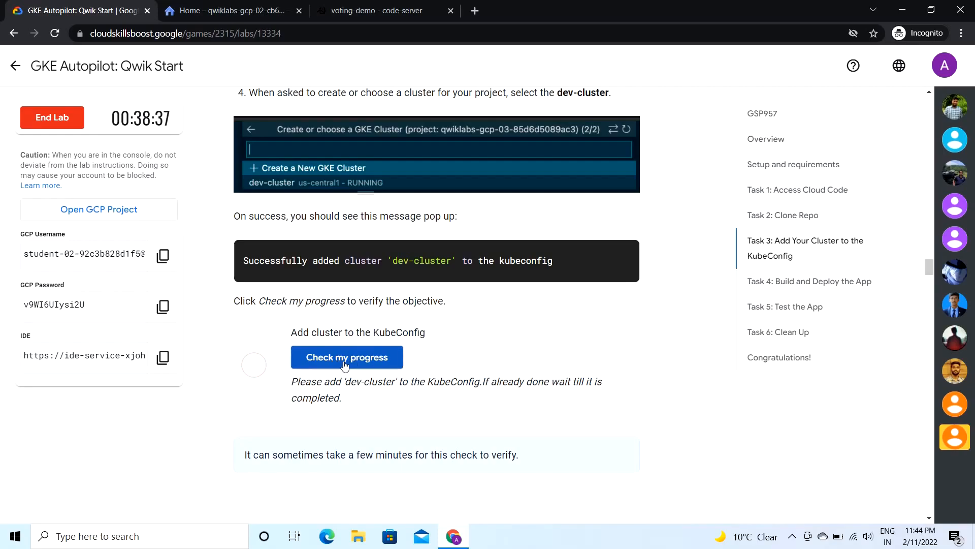
left_click(345, 365)
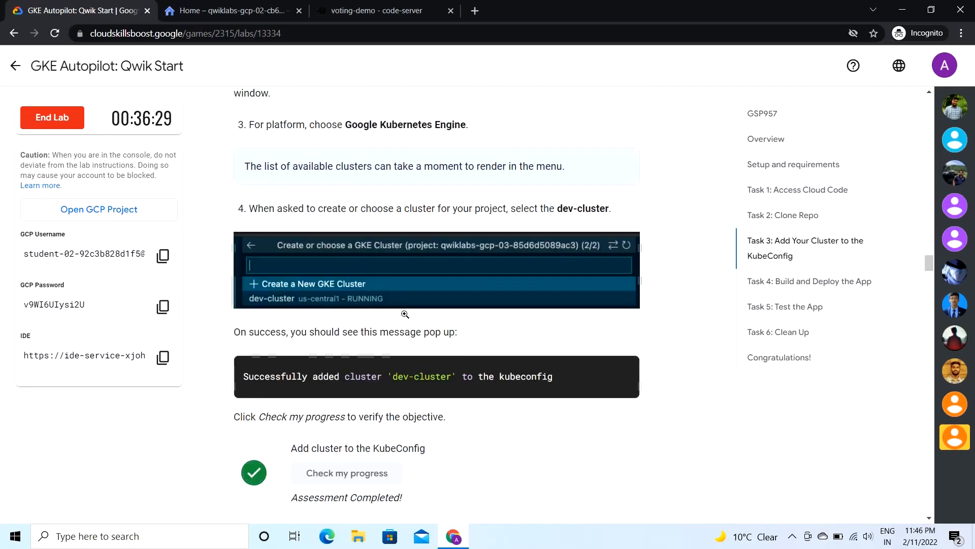
- Read the opening Task 4 build and deploy instructions and show the Cloud Code - Kubernetes view in the IDE
scroll(405, 315, "down", 4)
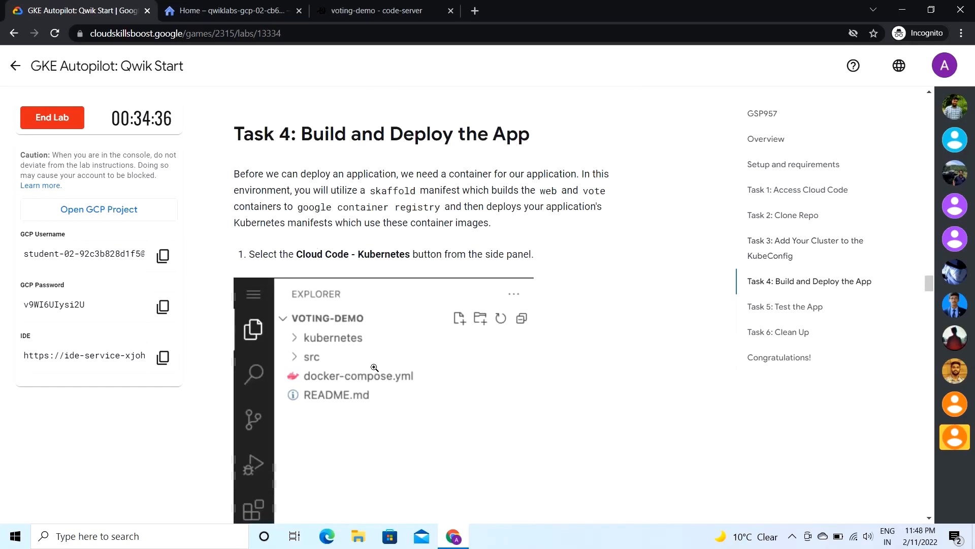
scroll(285, 176, "down", 1)
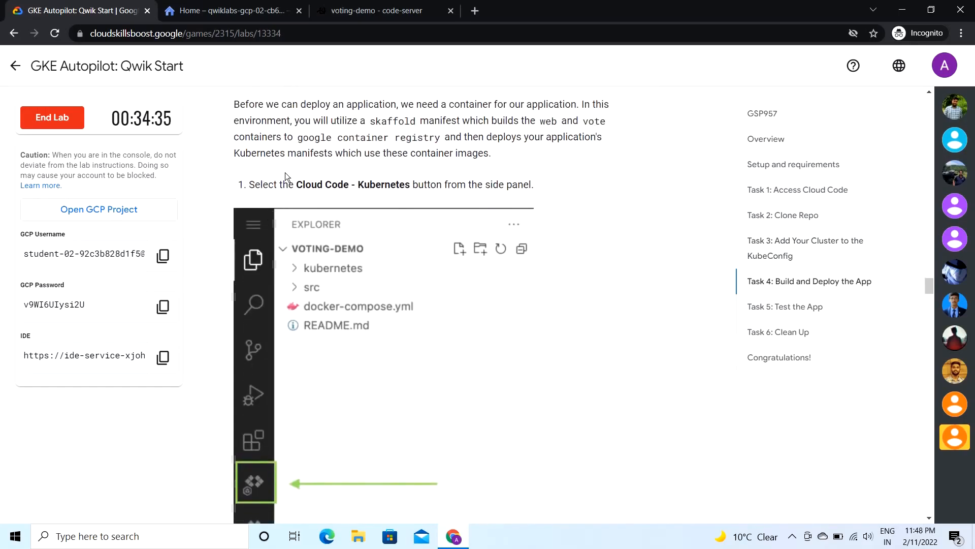
left_click(340, 5)
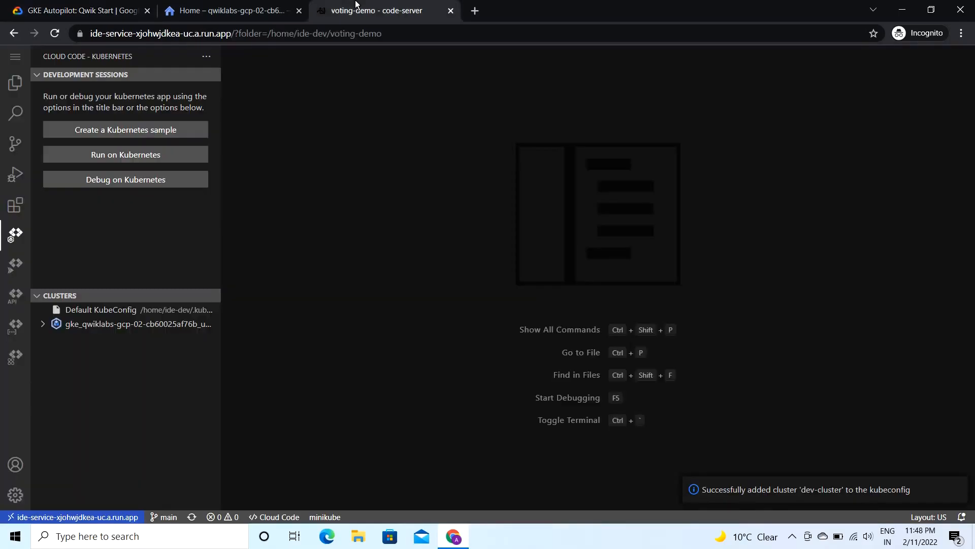
left_click(15, 233)
left_click(94, 9)
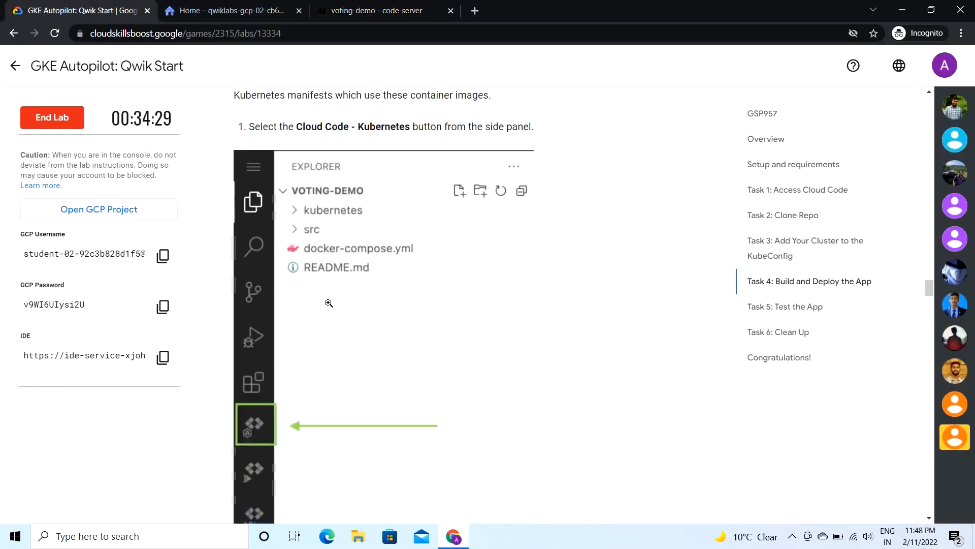
scroll(329, 302, "down", 8)
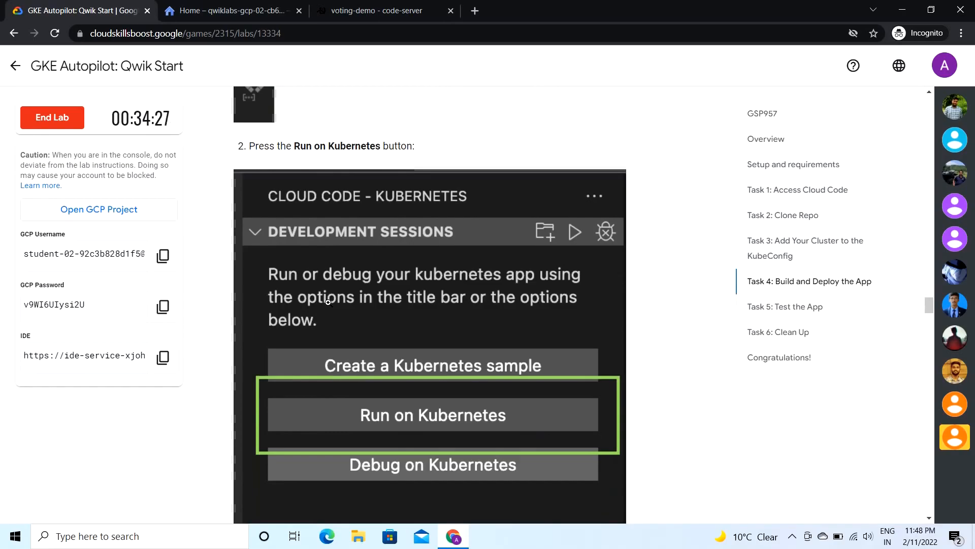
scroll(329, 303, "down", 3)
scroll(329, 302, "up", 5)
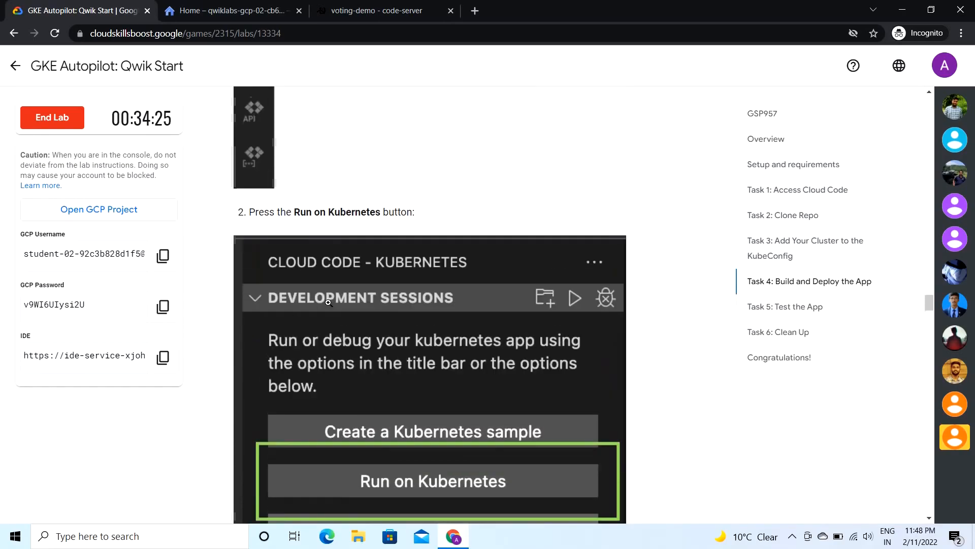
left_click(364, 5)
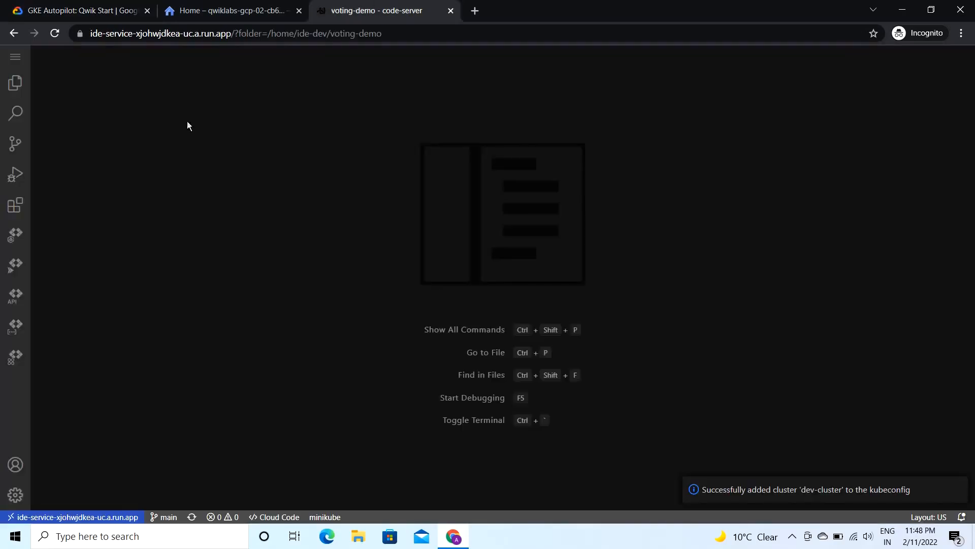
left_click(13, 245)
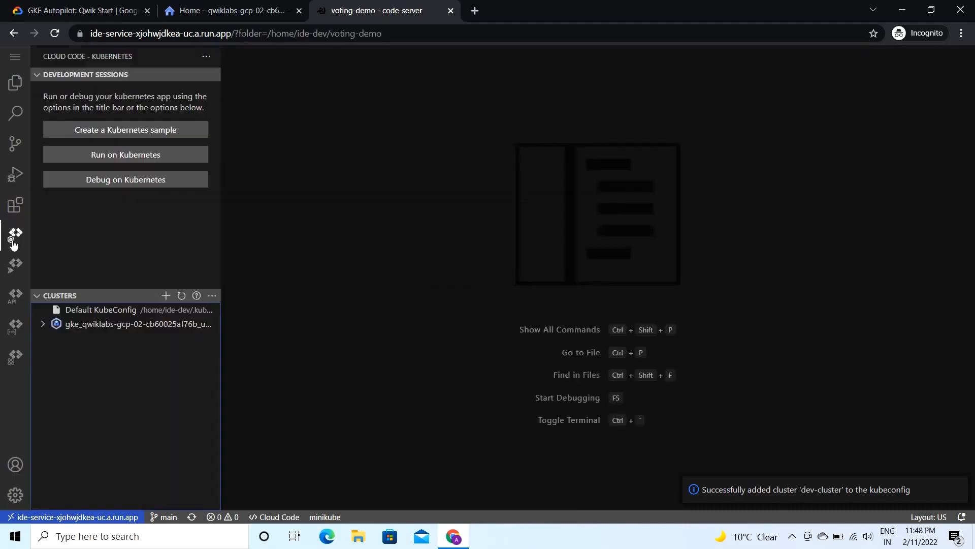
- Run the voting-demo app on Kubernetes with the v2/skaffold.yaml config, using the current dev-cluster context
left_click(132, 154)
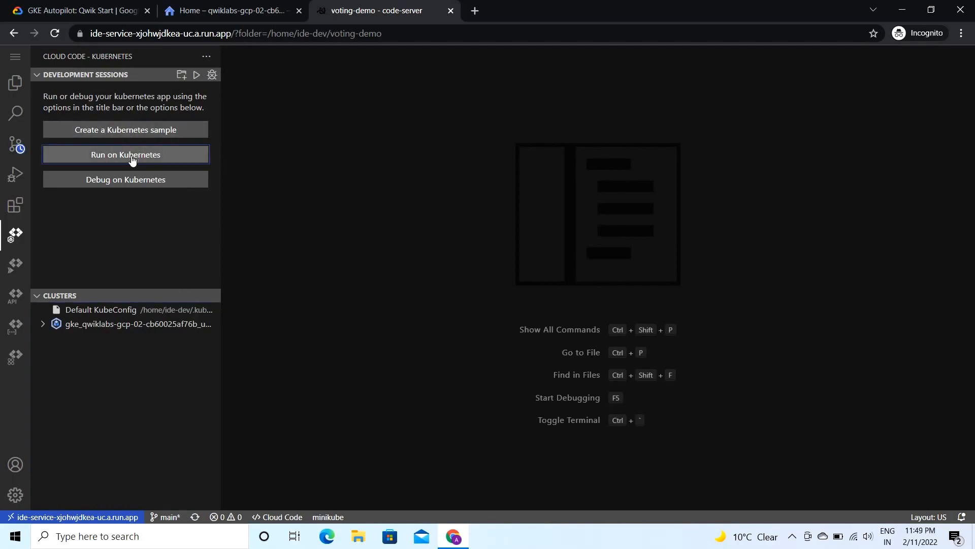
left_click(145, 154)
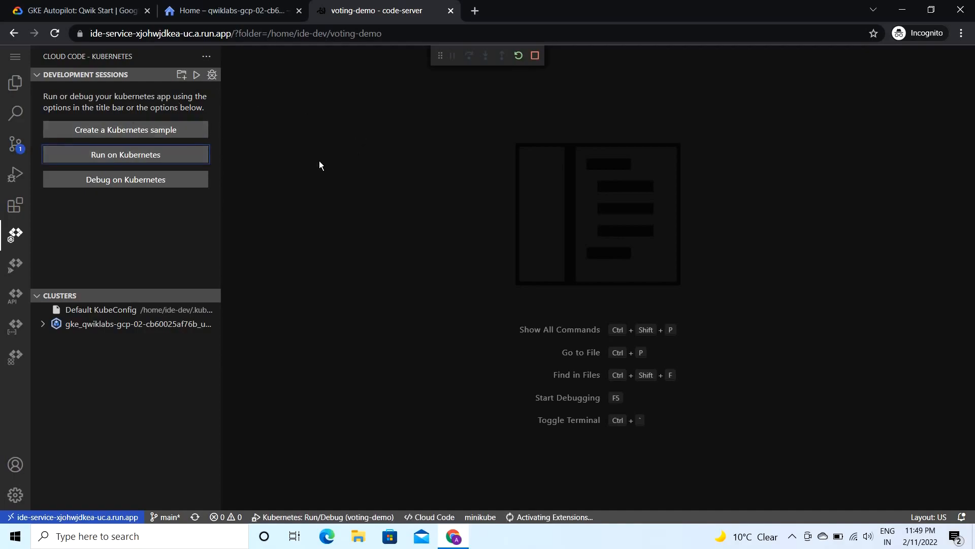
right_click(353, 164)
left_click(287, 163)
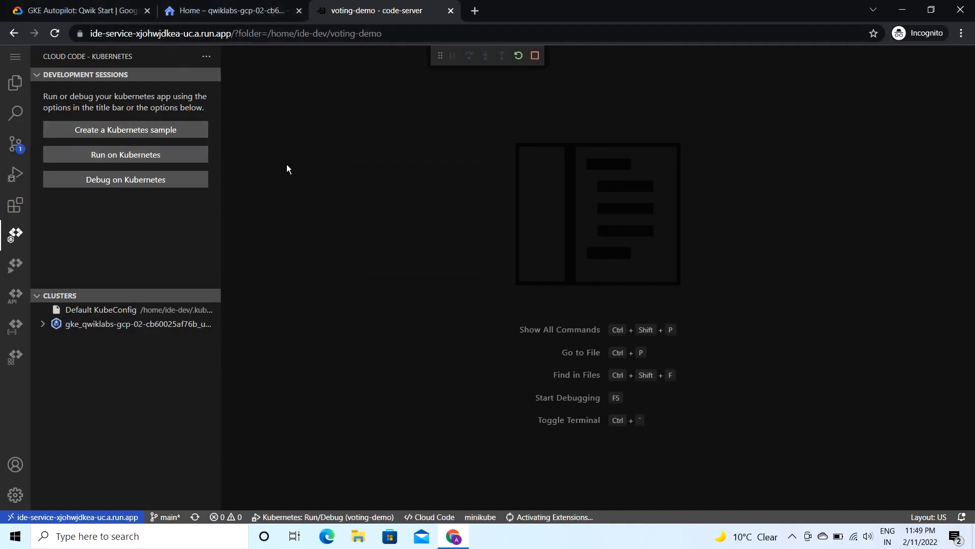
left_click(9, 230)
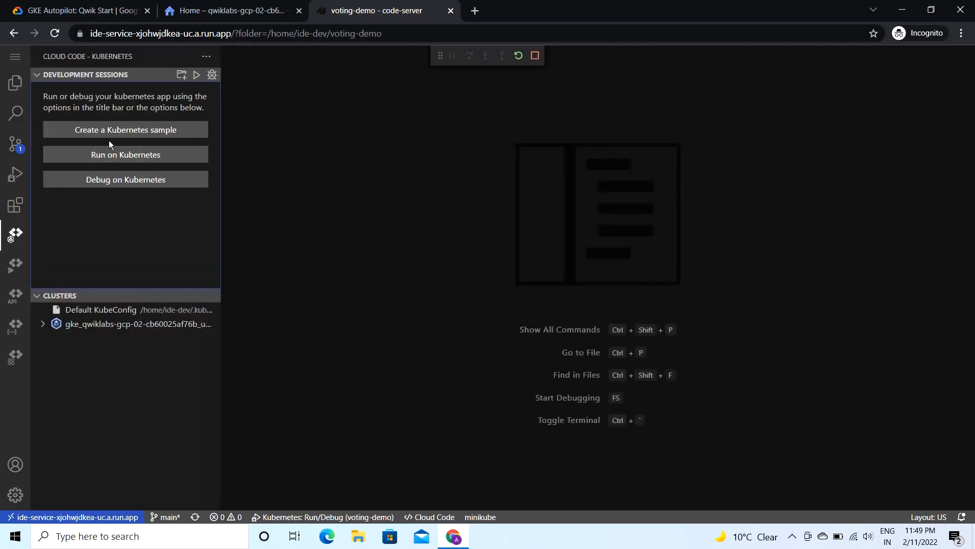
left_click(109, 154)
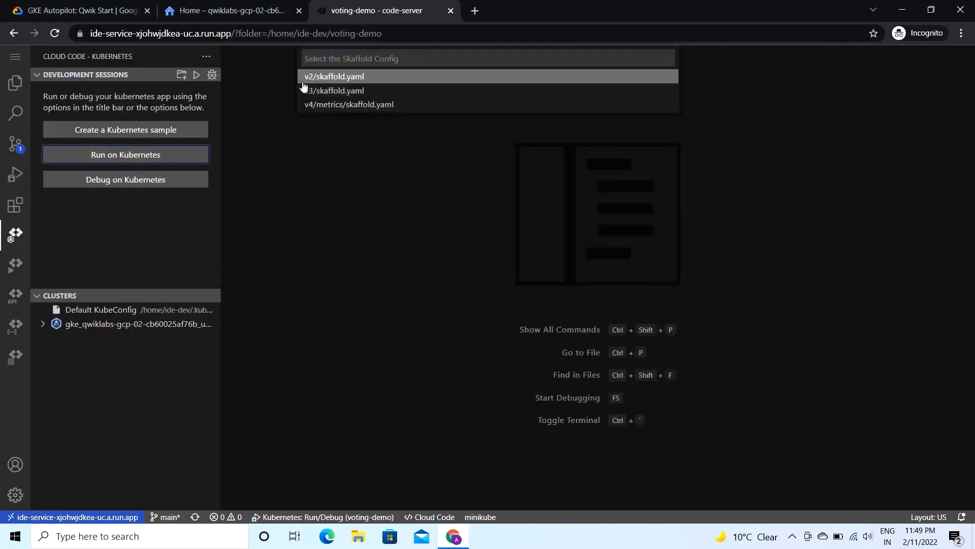
left_click(331, 76)
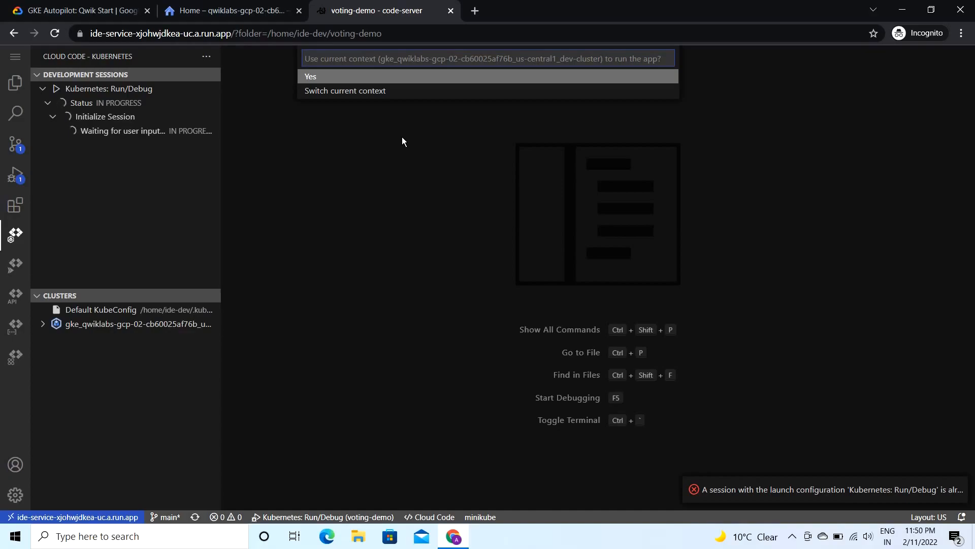
left_click(314, 79)
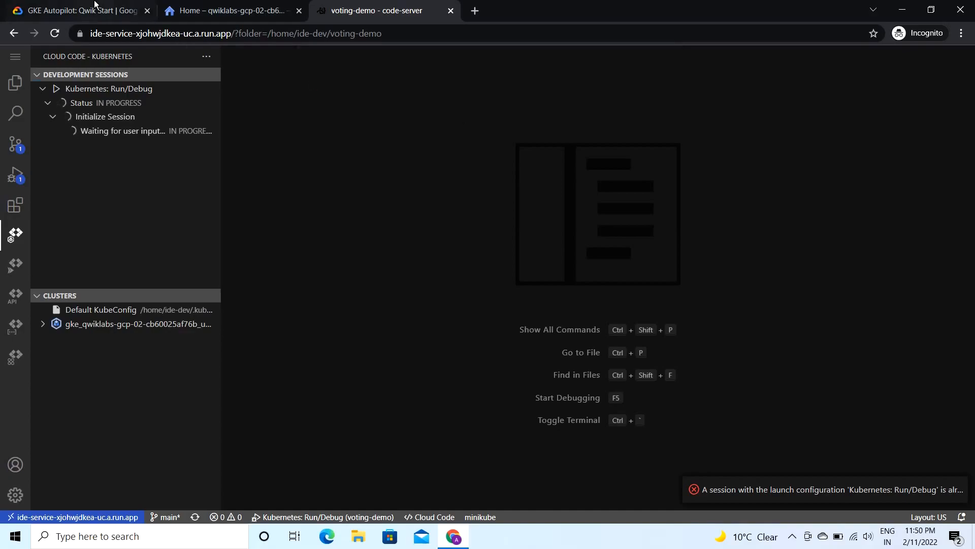
- Check the Task 4 image registry instruction and confirm the default gcr.io project registry for the deployment
left_click(59, 6)
scroll(323, 199, "down", 1)
scroll(324, 198, "down", 1)
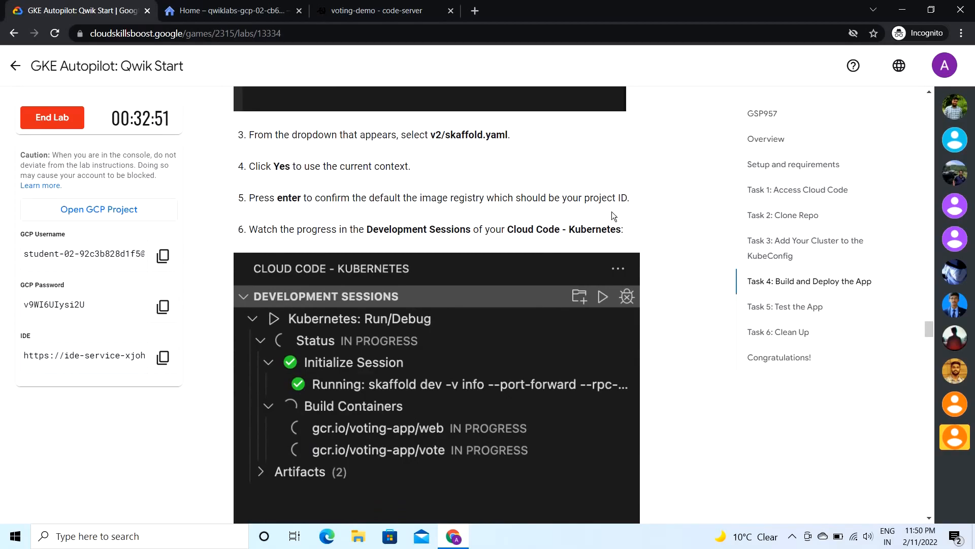
left_click(376, 10)
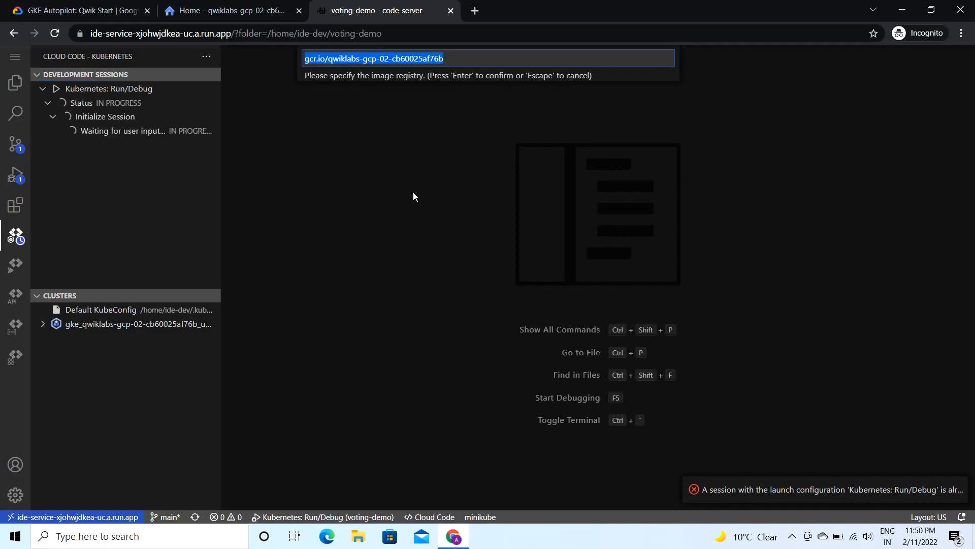
key("Return")
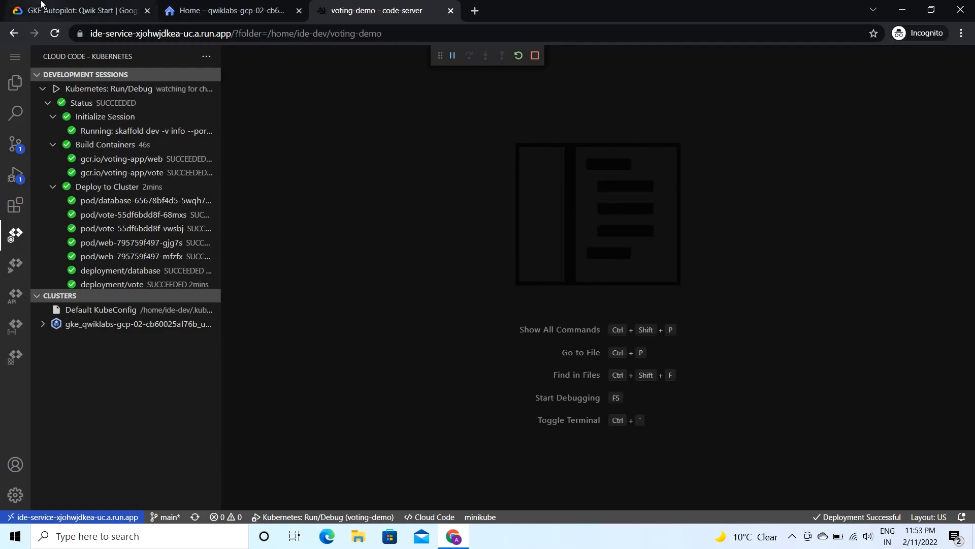
- Review the rest of the Task 4 instructions and check progress on the "Deploy the App" objective
left_click(76, 10)
scroll(411, 418, "down", 9)
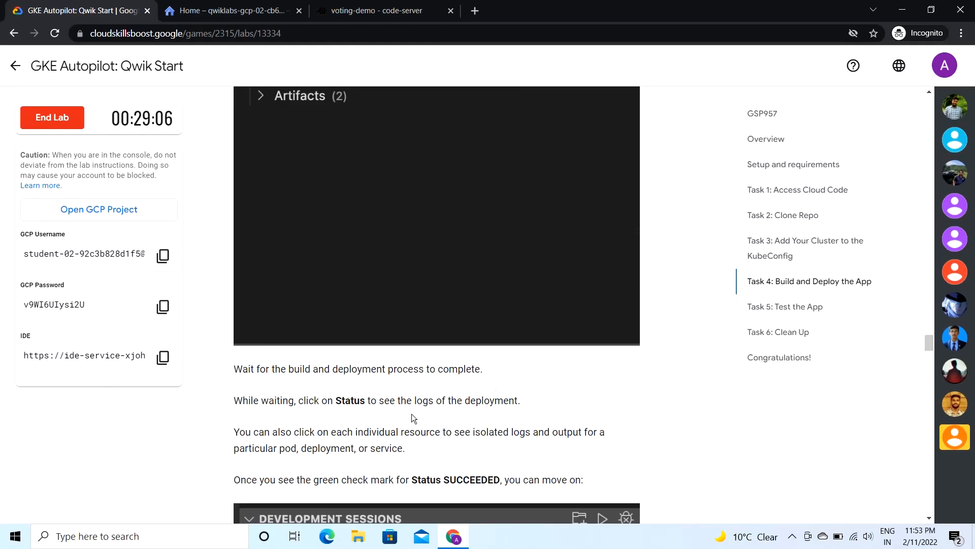
scroll(412, 418, "up", 3)
scroll(412, 414, "down", 12)
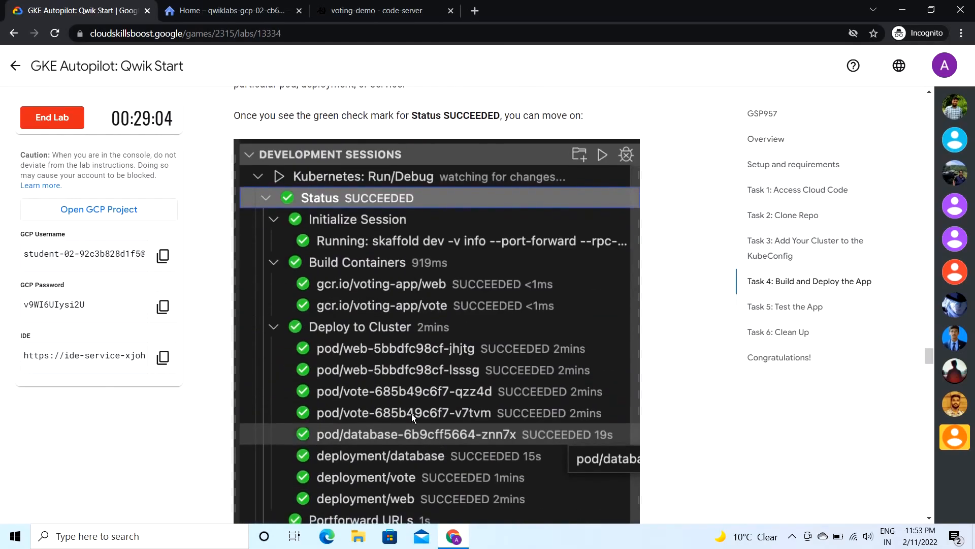
left_click(385, 394)
scroll(386, 396, "up", 3)
scroll(386, 395, "down", 11)
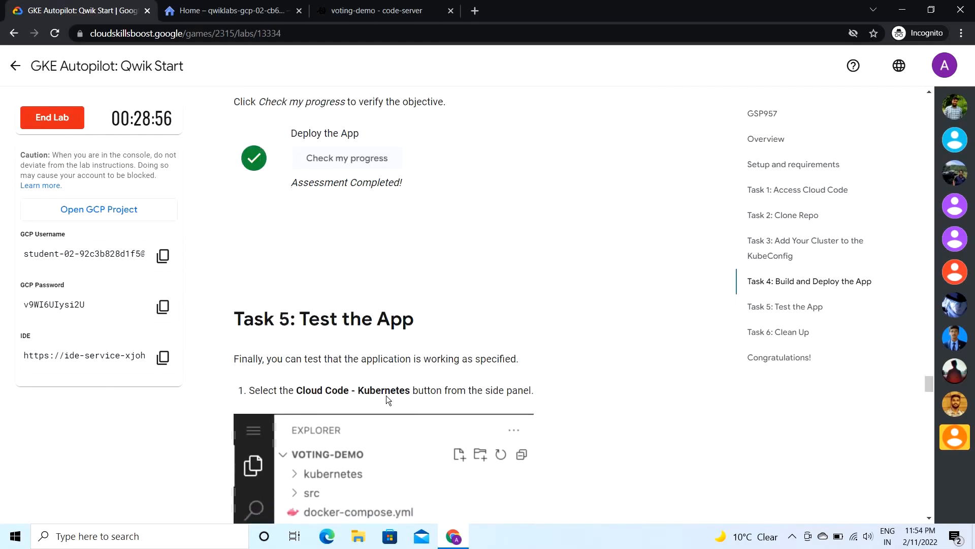
- Read the first Task 5 instructions for locating the deployed resources in the IDE
scroll(339, 194, "up", 1)
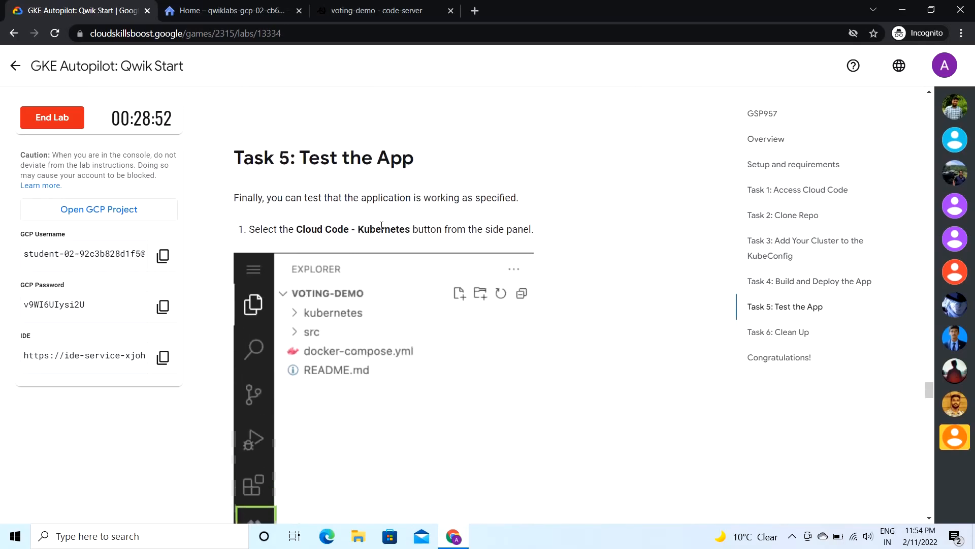
left_click(354, 6)
left_click(15, 235)
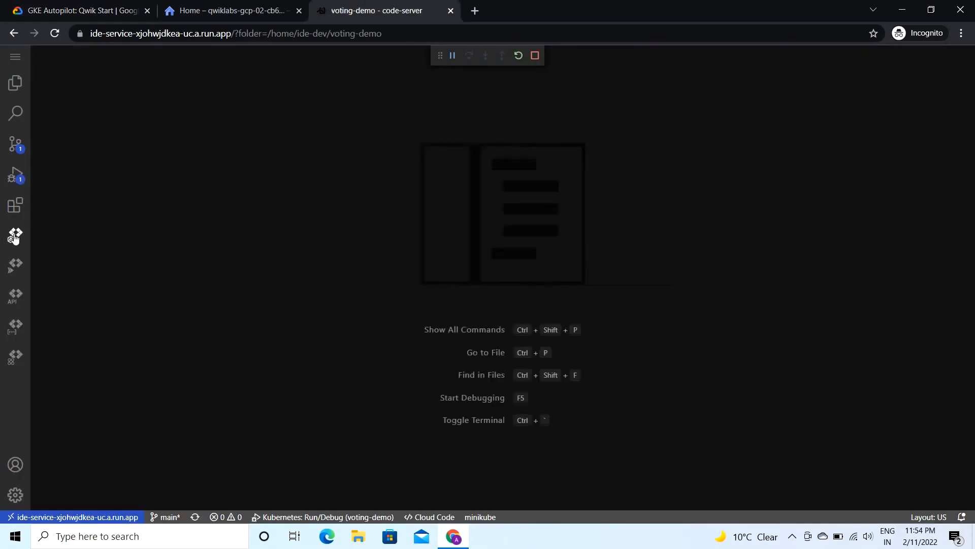
left_click(16, 265)
left_click(94, 9)
scroll(274, 311, "down", 4)
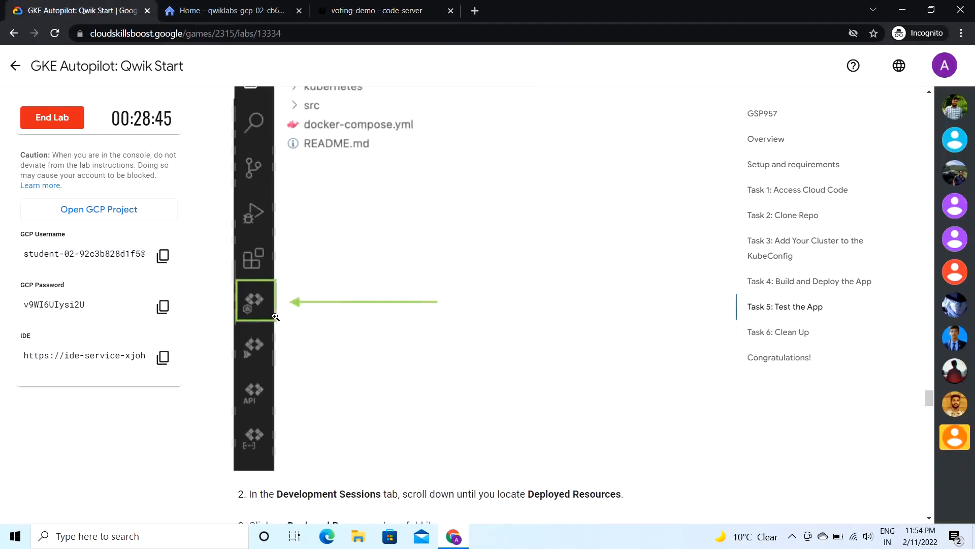
scroll(283, 381, "down", 4)
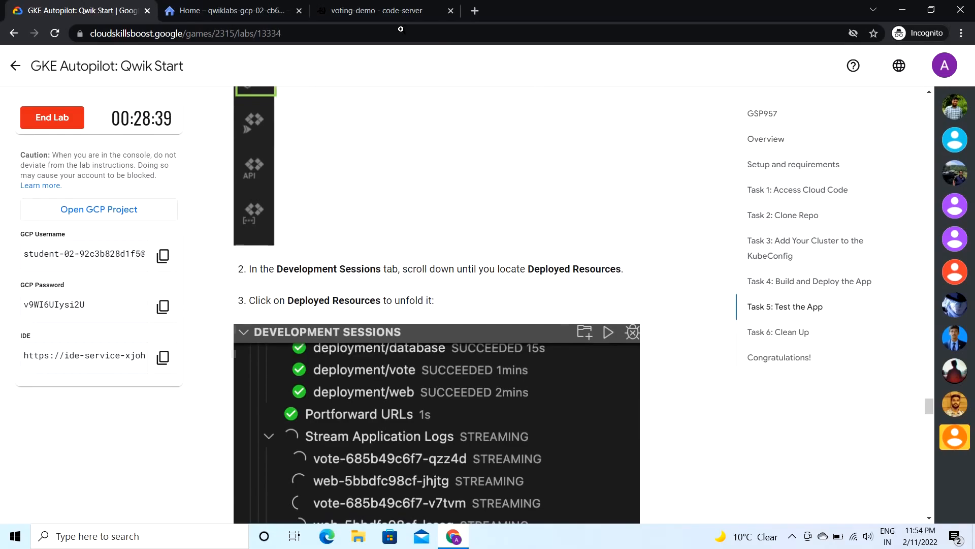
- Open the Cloud Code - Kubernetes view in the IDE and unfold Deployed Resources in the development session
left_click(370, 5)
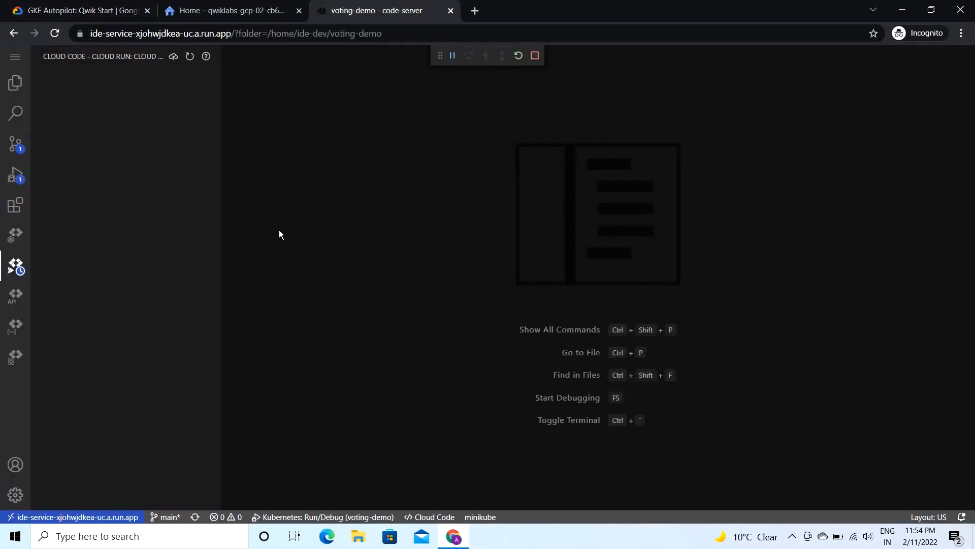
left_click(13, 239)
scroll(114, 246, "down", 3)
scroll(114, 247, "down", 5)
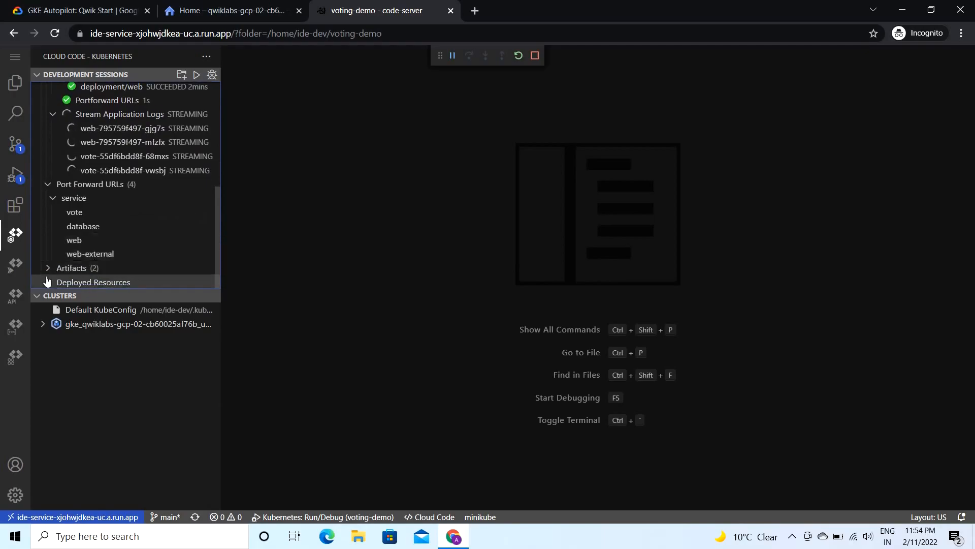
left_click(49, 283)
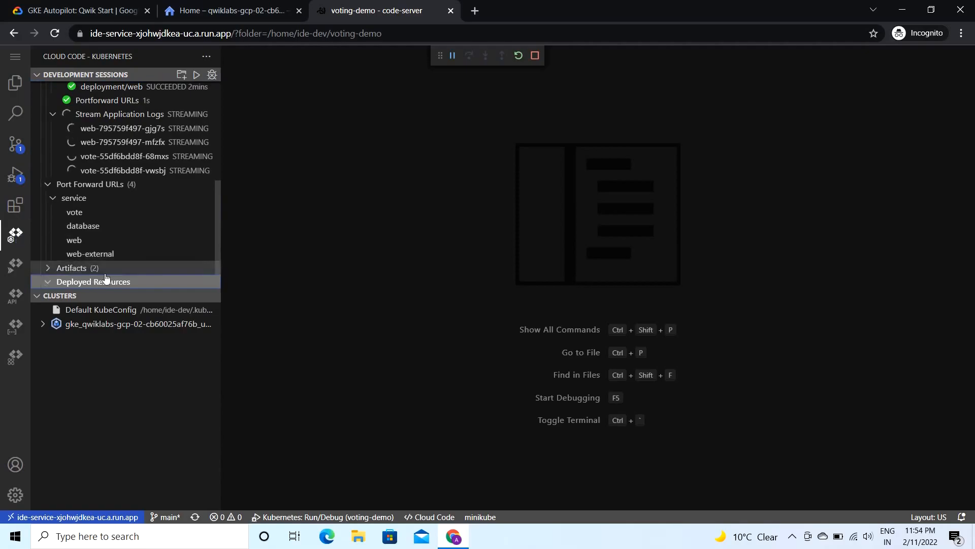
- Read the Task 5 lab instructions on finding the default/web-external service's external IP and opening the voting app
left_click(84, 6)
scroll(313, 425, "down", 5)
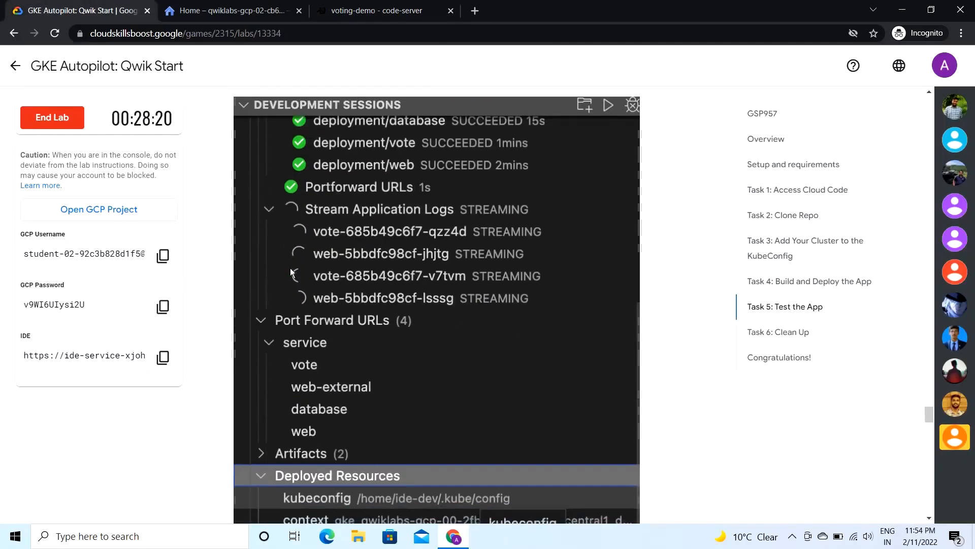
scroll(313, 425, "down", 3)
scroll(326, 397, "down", 1)
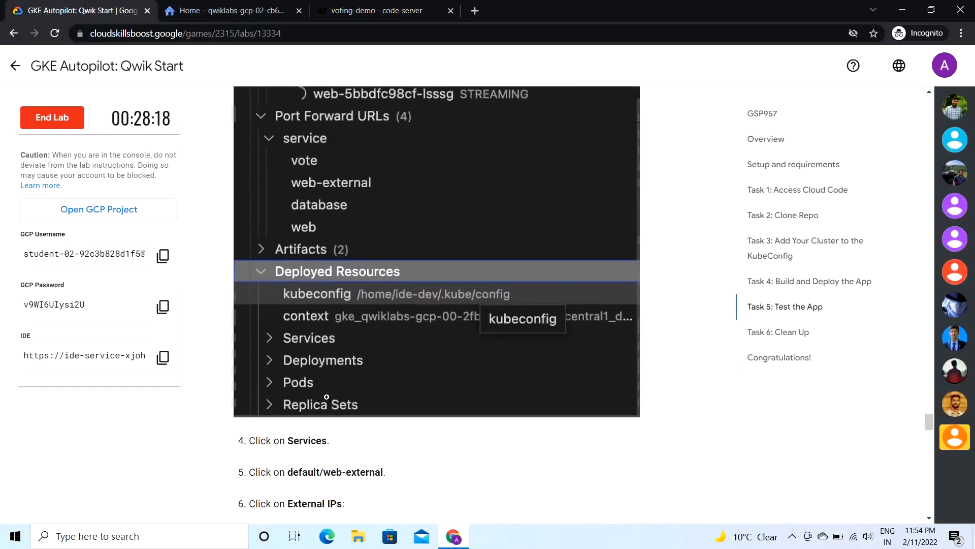
scroll(326, 397, "down", 1)
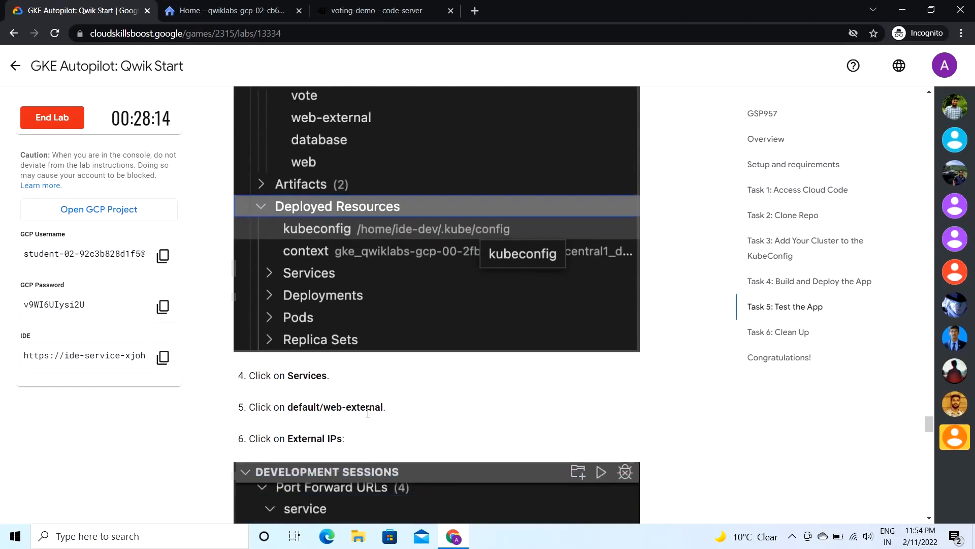
scroll(401, 453, "down", 12)
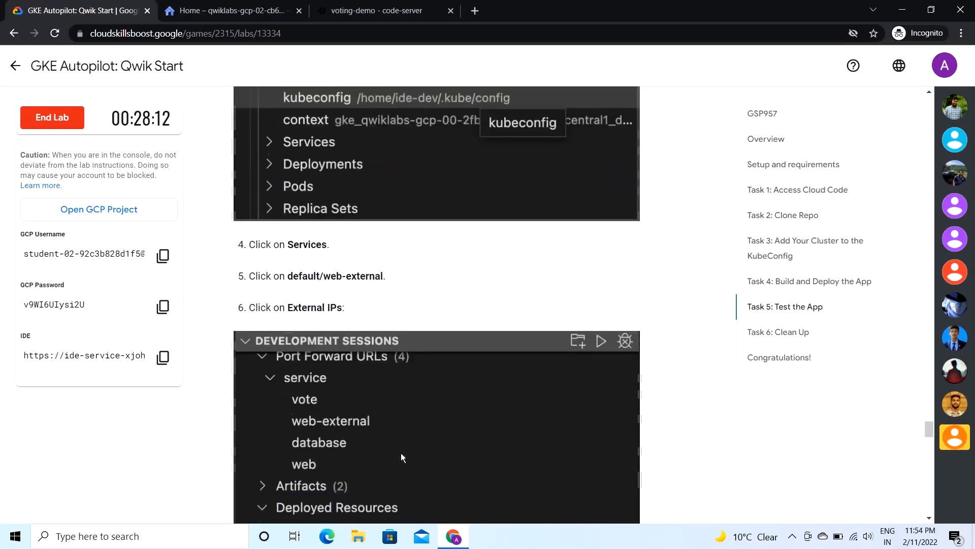
scroll(400, 453, "down", 3)
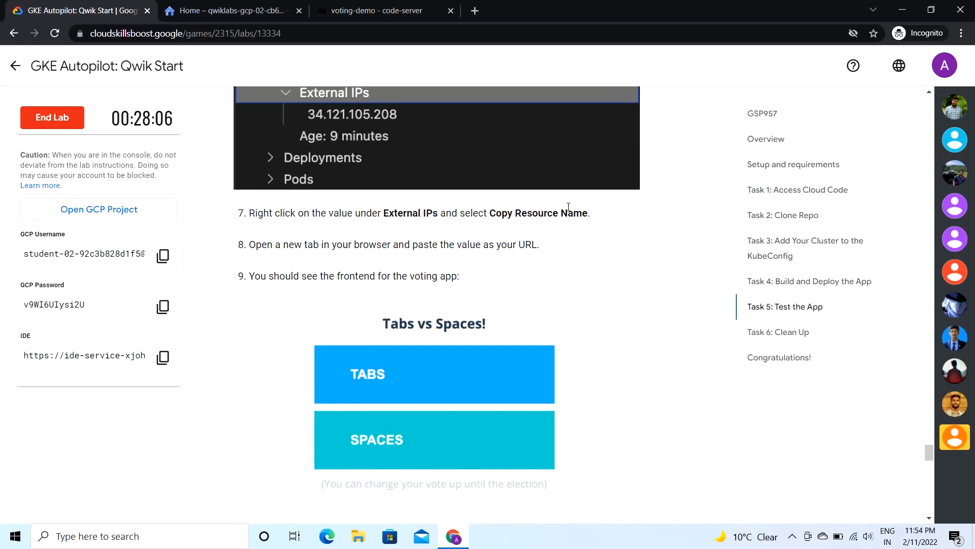
scroll(426, 278, "up", 15)
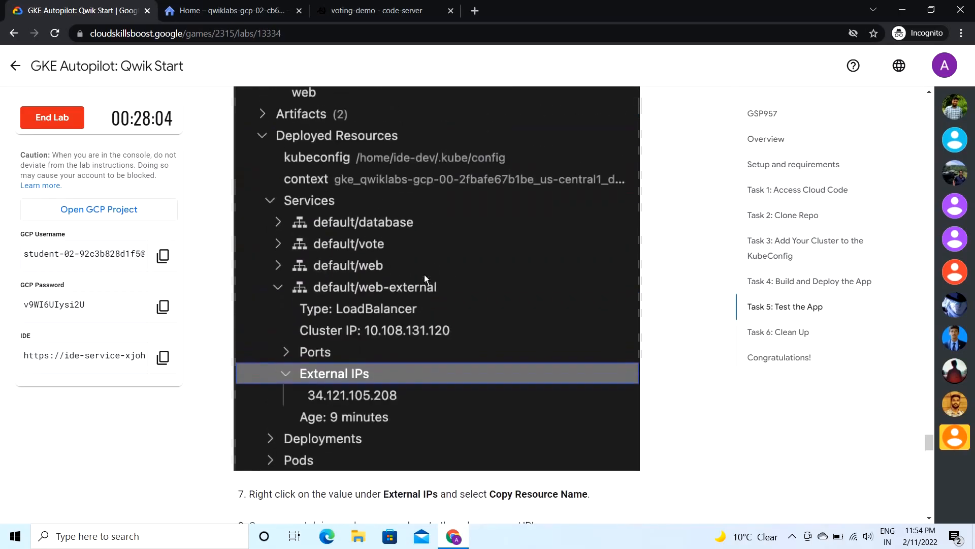
- In the IDE's Deployed Resources, unfold Services and the default/web-external service, following lab steps 4 and 5
left_click(376, 10)
scroll(146, 238, "down", 3)
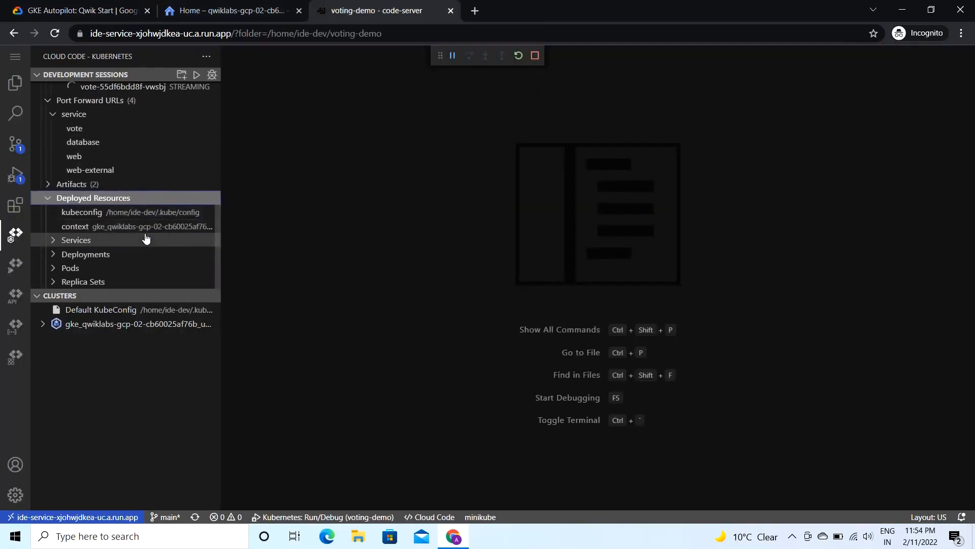
left_click(60, 240)
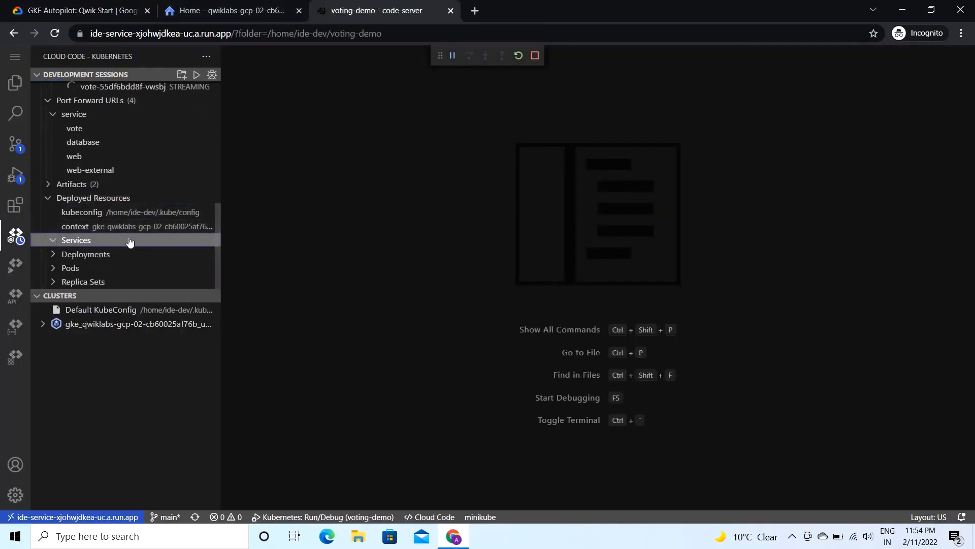
scroll(128, 239, "down", 2)
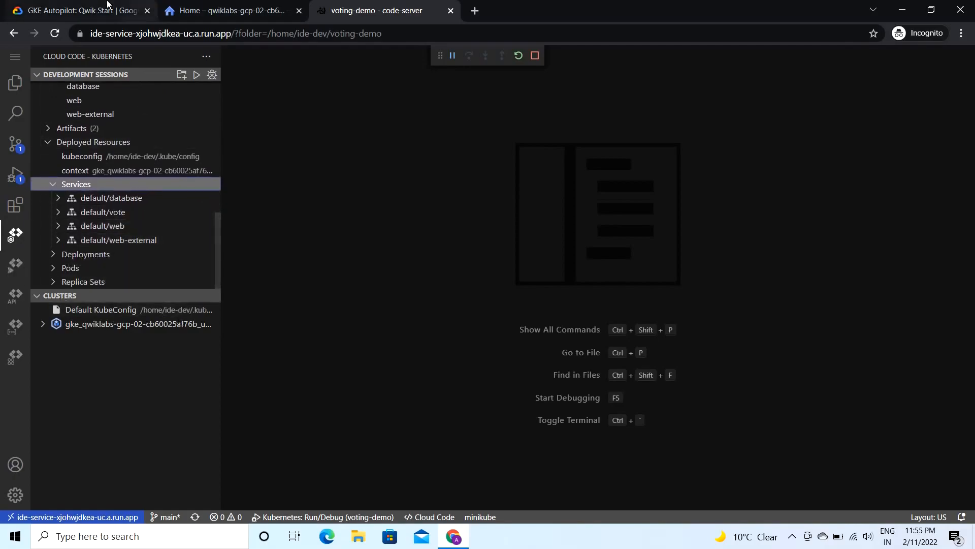
left_click(86, 7)
scroll(322, 314, "down", 2)
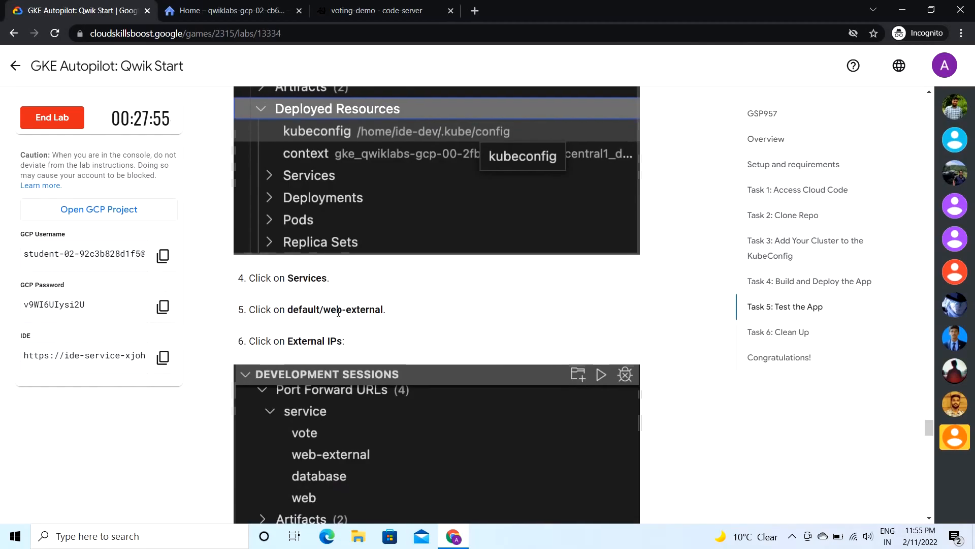
left_click(377, 10)
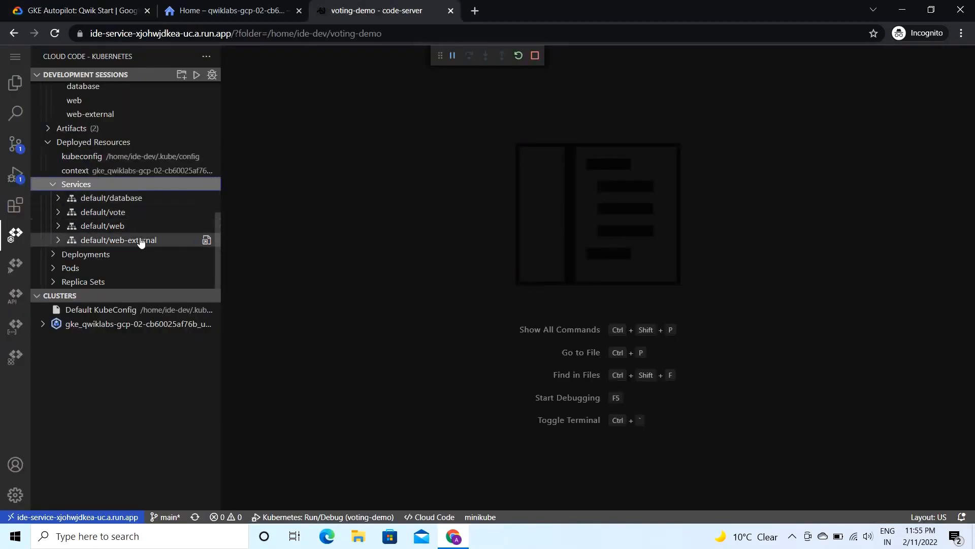
left_click(58, 243)
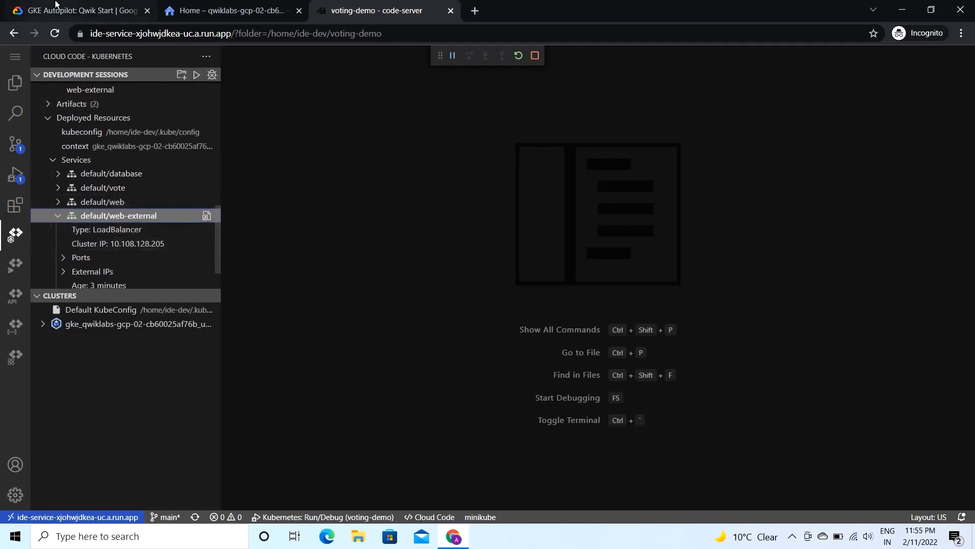
- Check lab step 6 and unfold External IPs under the default/web-external service in the IDE
left_click(82, 10)
scroll(291, 274, "down", 1)
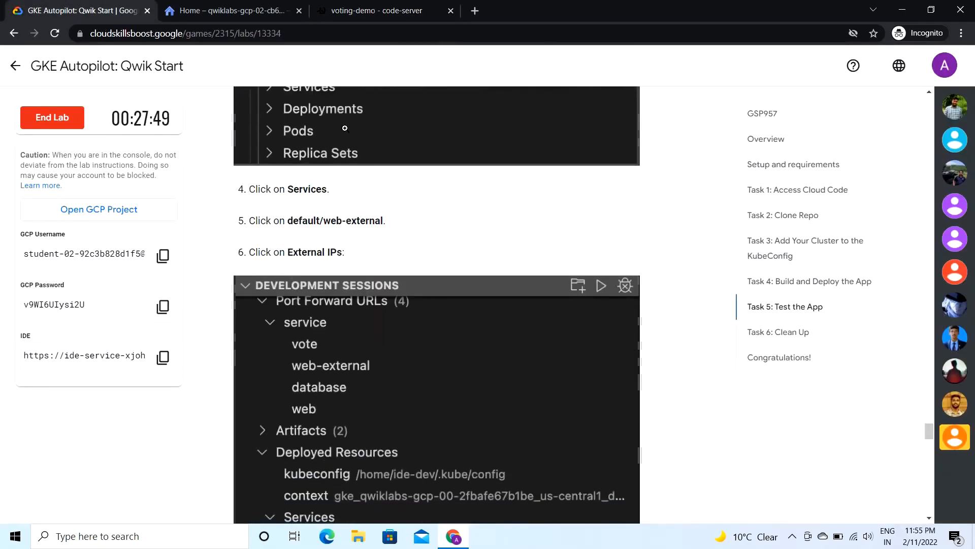
left_click(377, 10)
scroll(92, 247, "down", 1)
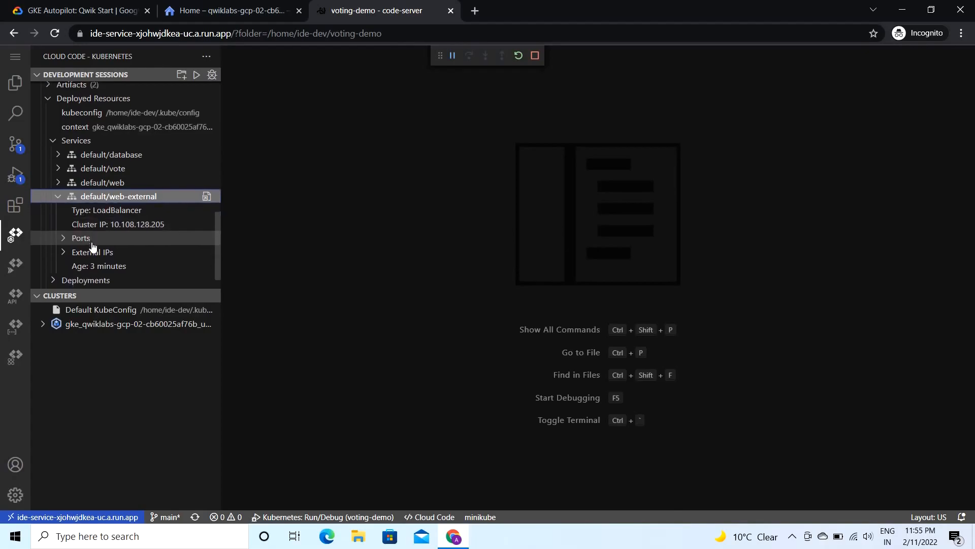
left_click(70, 252)
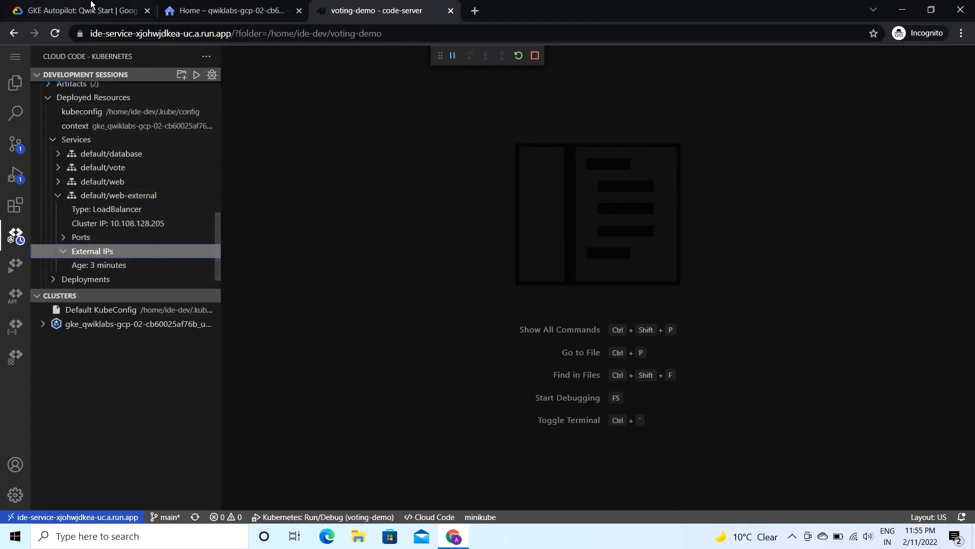
- Check lab step 7 and copy the resource name of the external IP listed under default/web-external
left_click(92, 5)
scroll(326, 260, "down", 10)
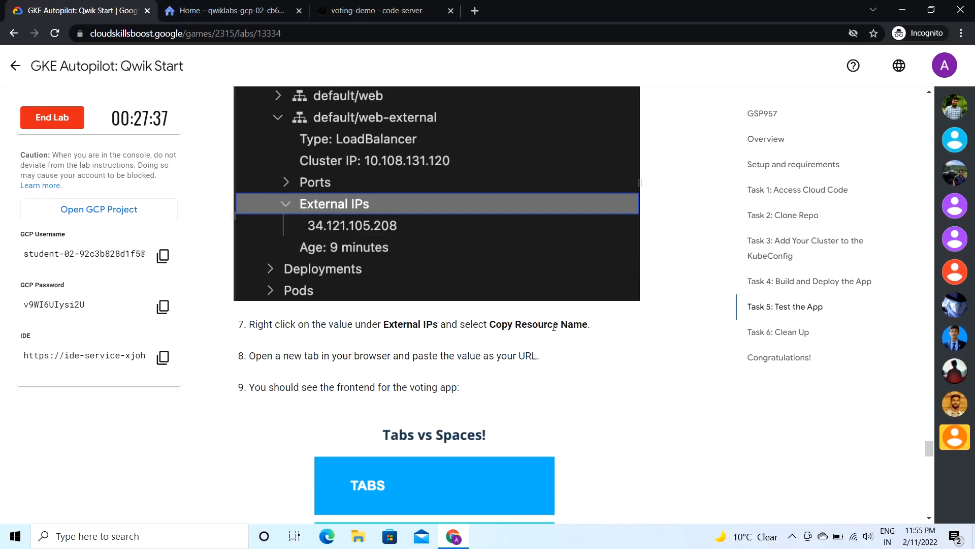
left_click(376, 11)
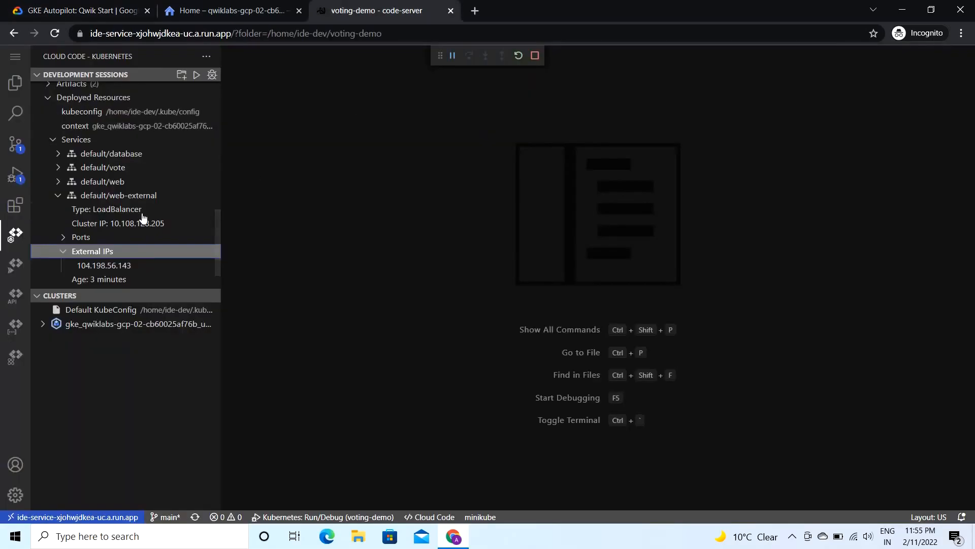
right_click(90, 267)
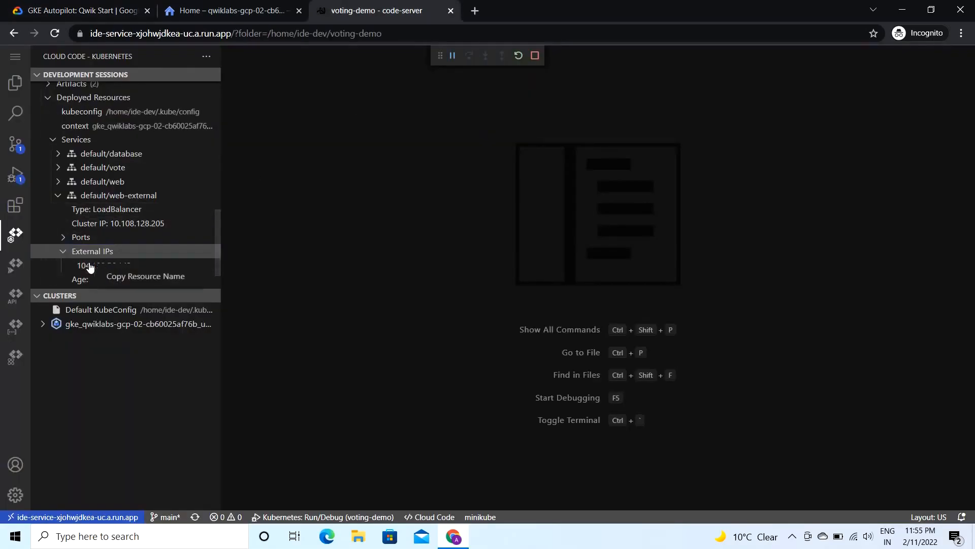
left_click(127, 276)
- Review lab steps 8 and 9, and open the copied address 104.198.56.143 in a new browser tab
left_click(76, 10)
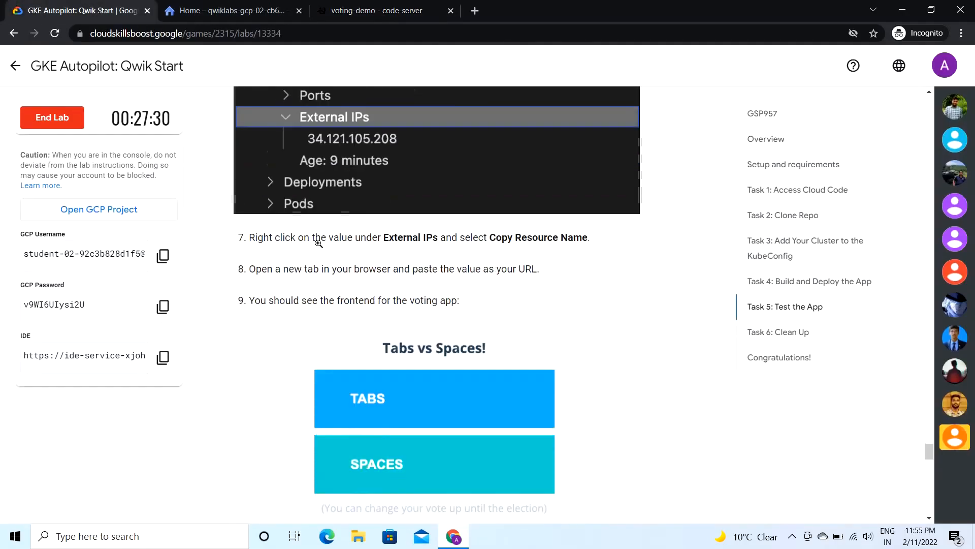
scroll(318, 243, "down", 1)
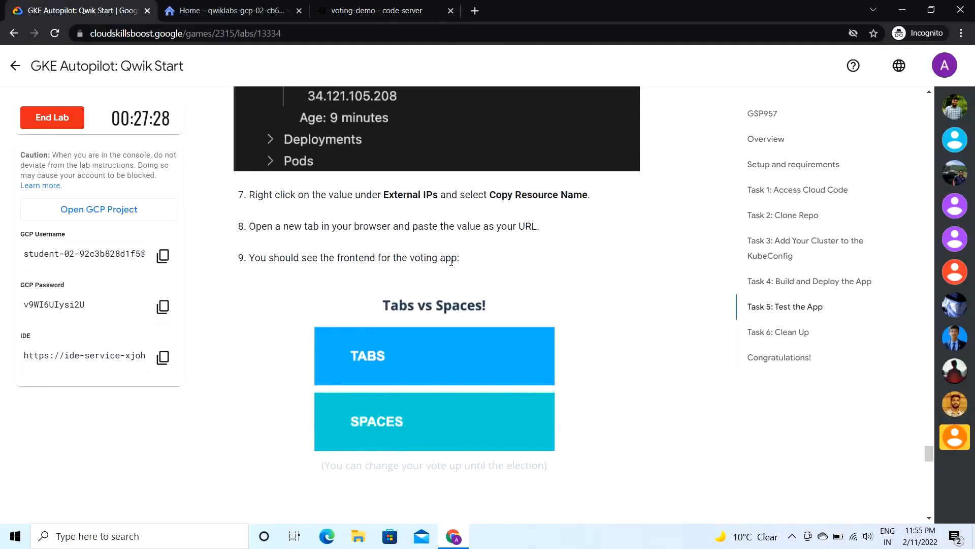
left_click(474, 11)
key("ctrl+v")
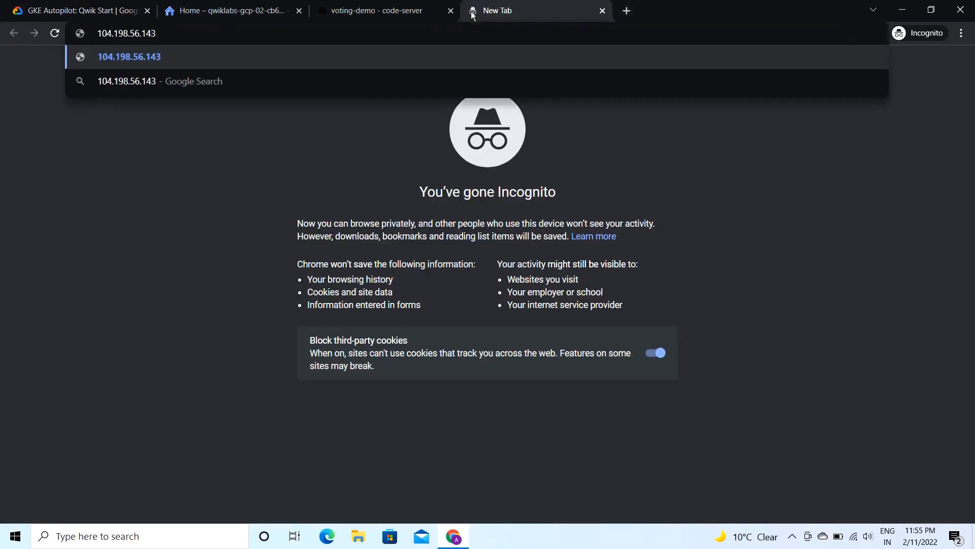
key("Return")
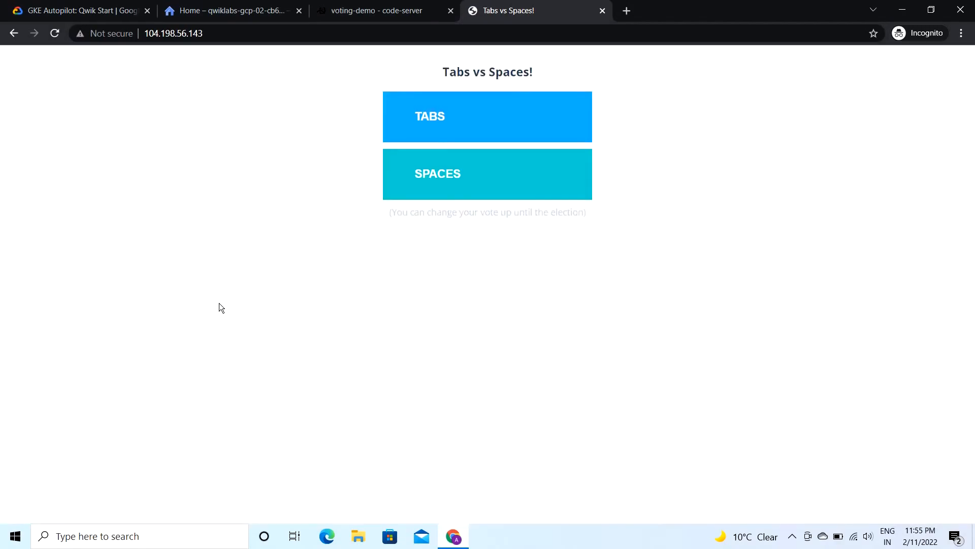
- Read lab steps 10 and 11 and cast a vote for TABS in the voting app
key("ctrl+1")
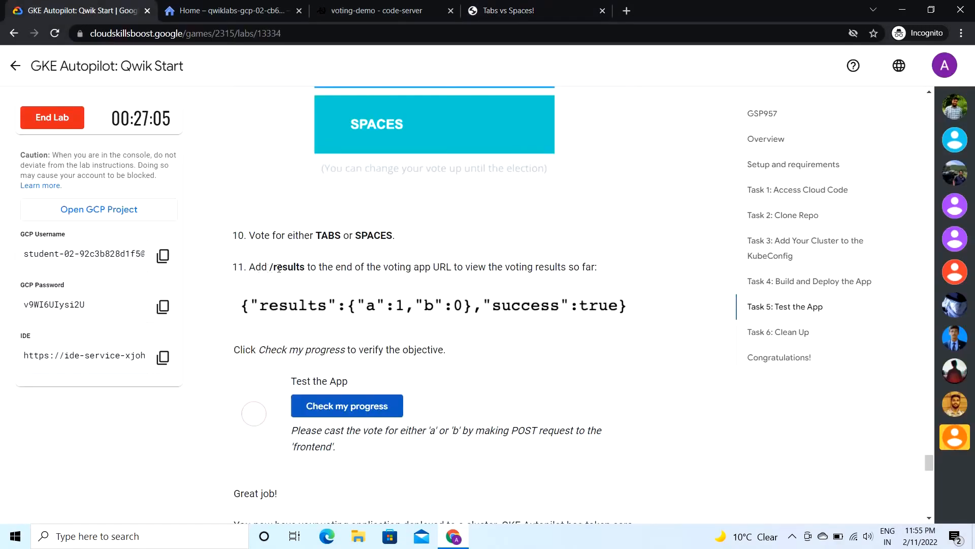
key("ctrl+4")
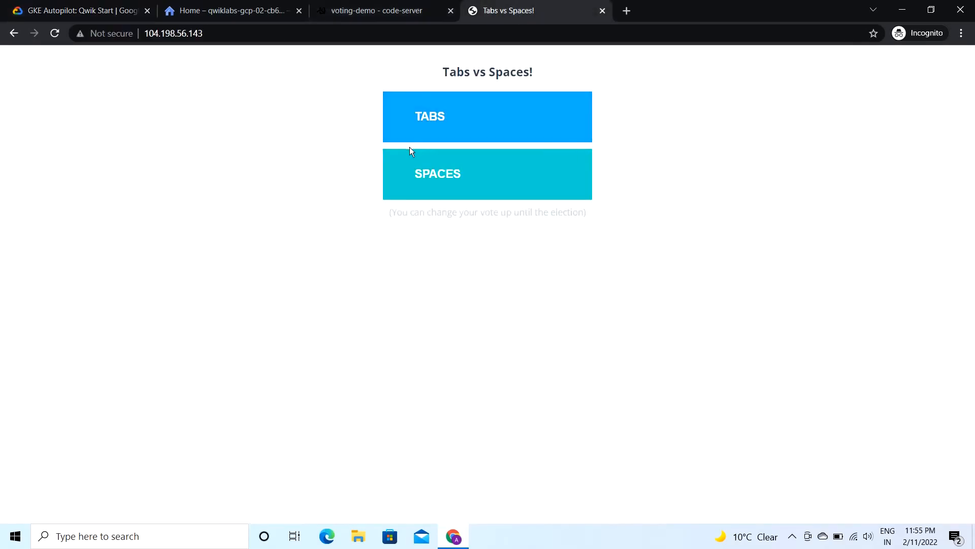
left_click(461, 127)
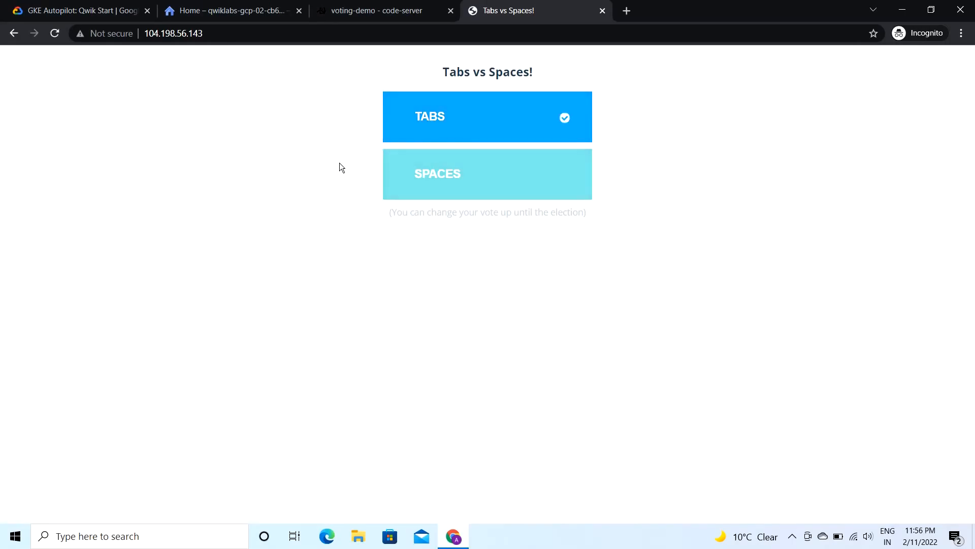
- Return to the lab page and check progress on the "Test the App" objective, repeating the check once
left_click(53, 6)
scroll(239, 381, "down", 2)
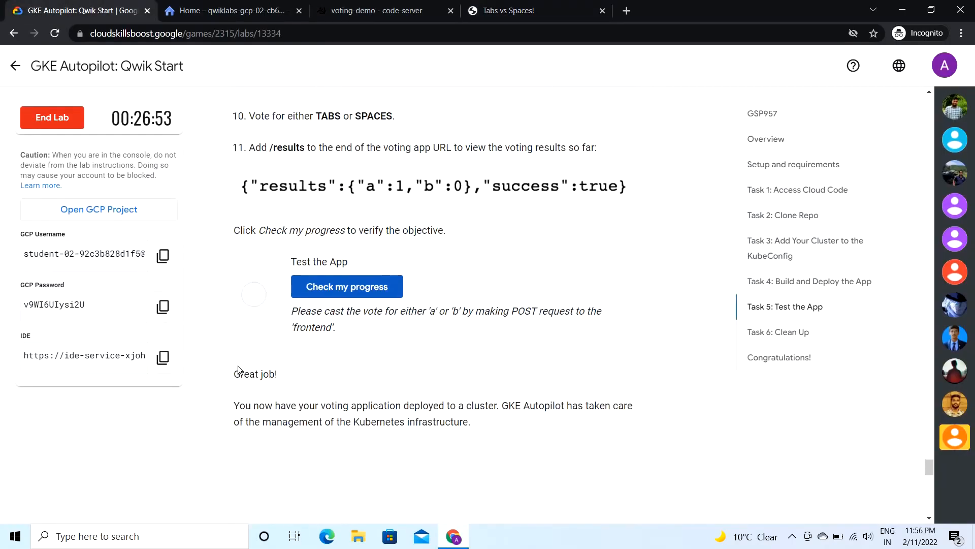
left_click(351, 289)
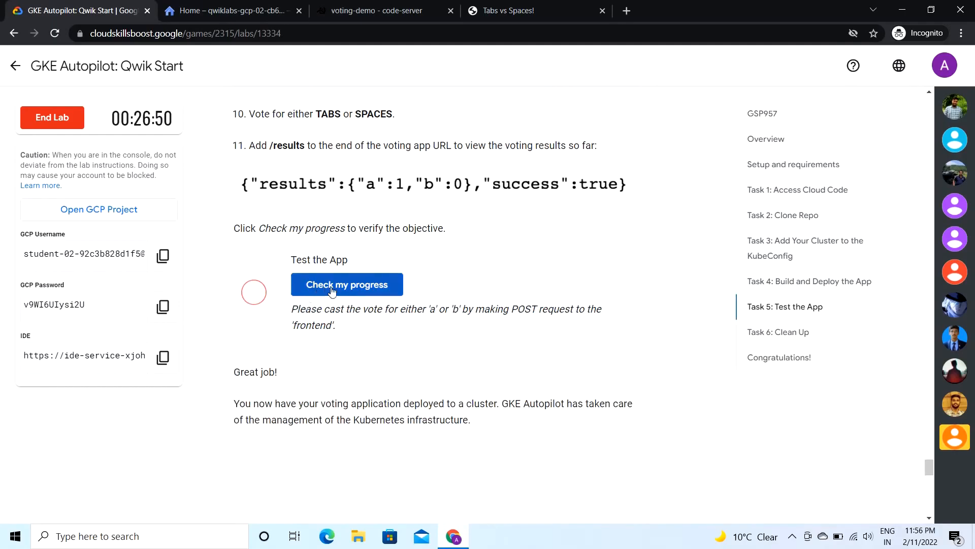
left_click(352, 287)
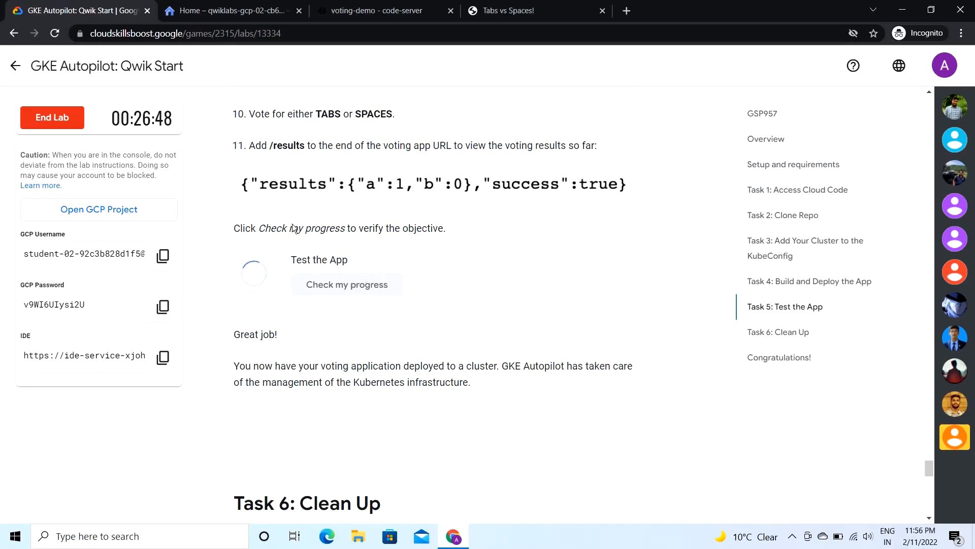
- Following the Task 6 instructions, stop the running voting-demo session in the IDE and choose Yes to clean up deployed resources
scroll(320, 323, "down", 8)
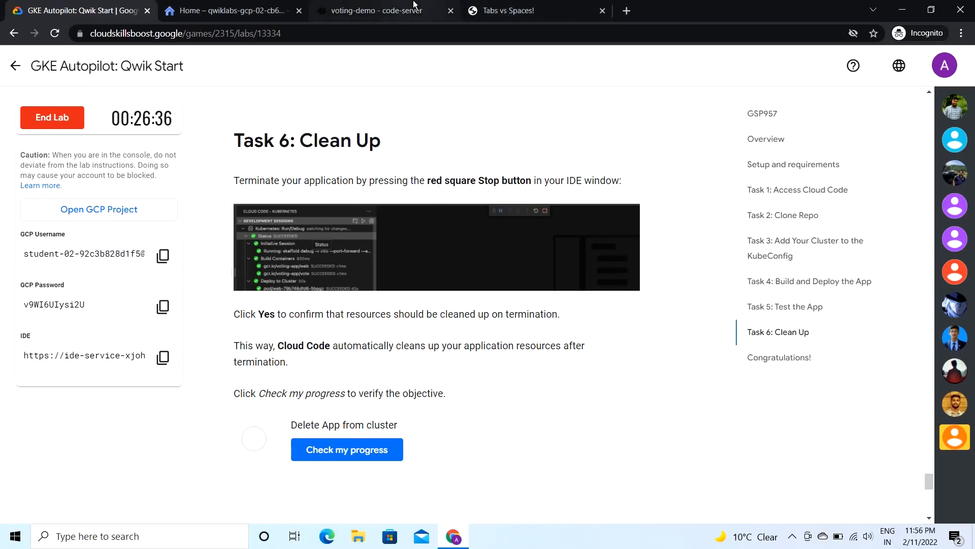
left_click(376, 10)
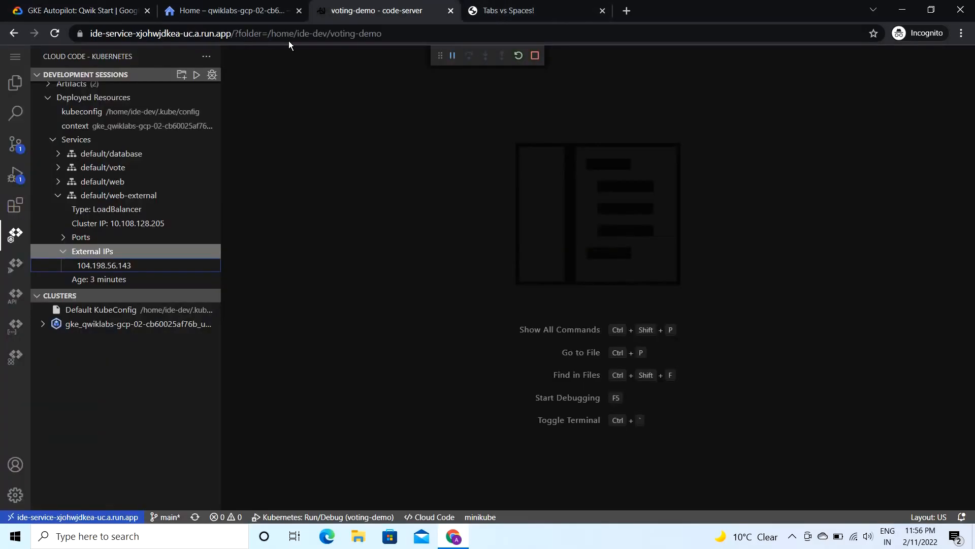
left_click(535, 58)
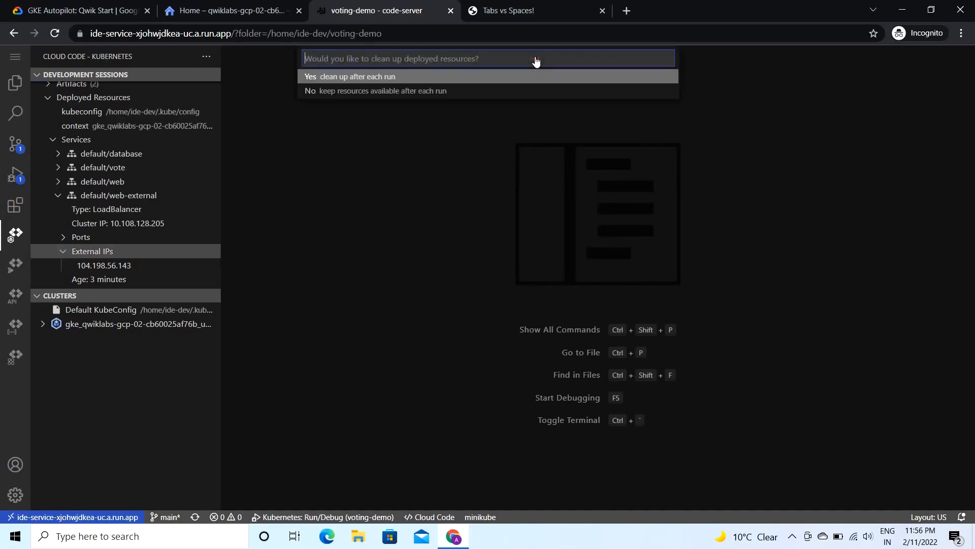
left_click(82, 11)
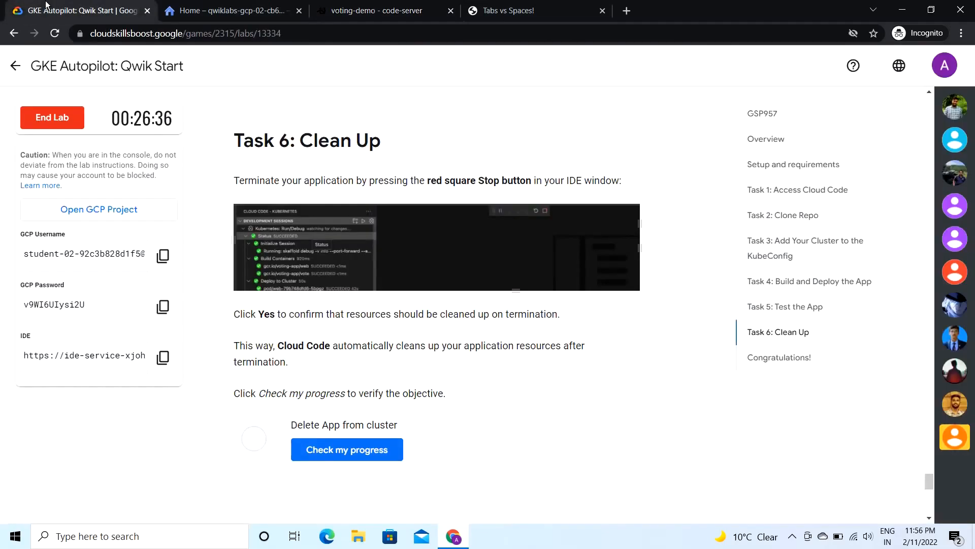
scroll(401, 153, "down", 1)
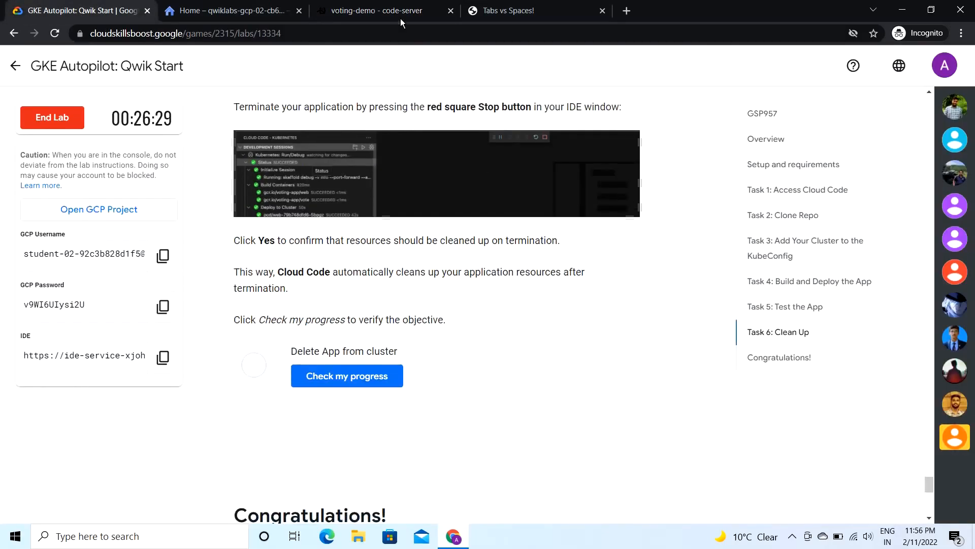
left_click(364, 14)
left_click(333, 81)
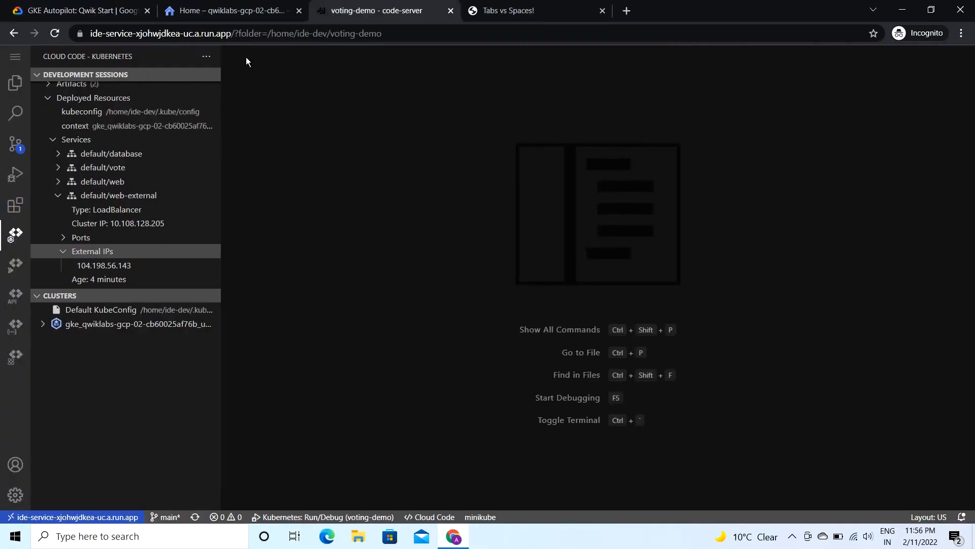
- Return to the lab page and check progress on the "Delete App from cluster" objective
left_click(69, 5)
scroll(231, 248, "down", 1)
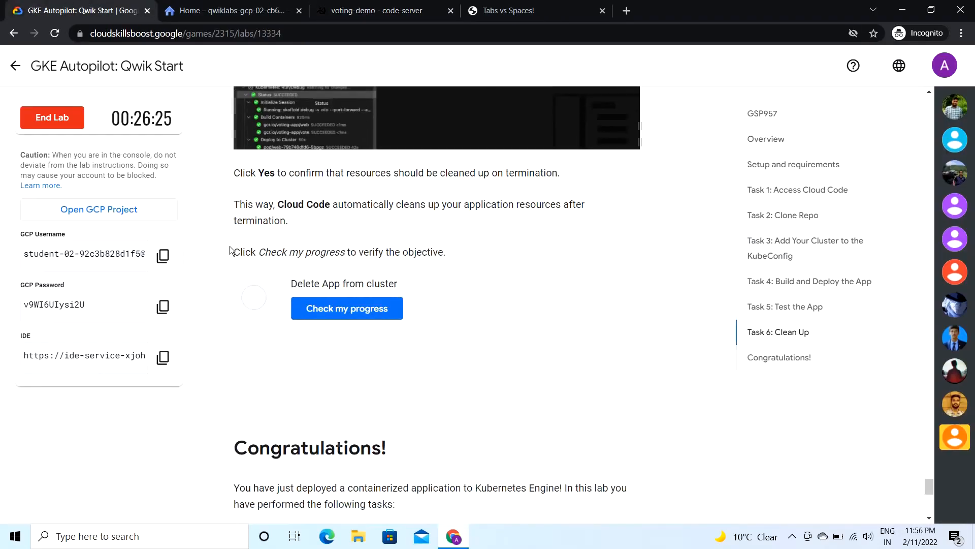
left_click(324, 297)
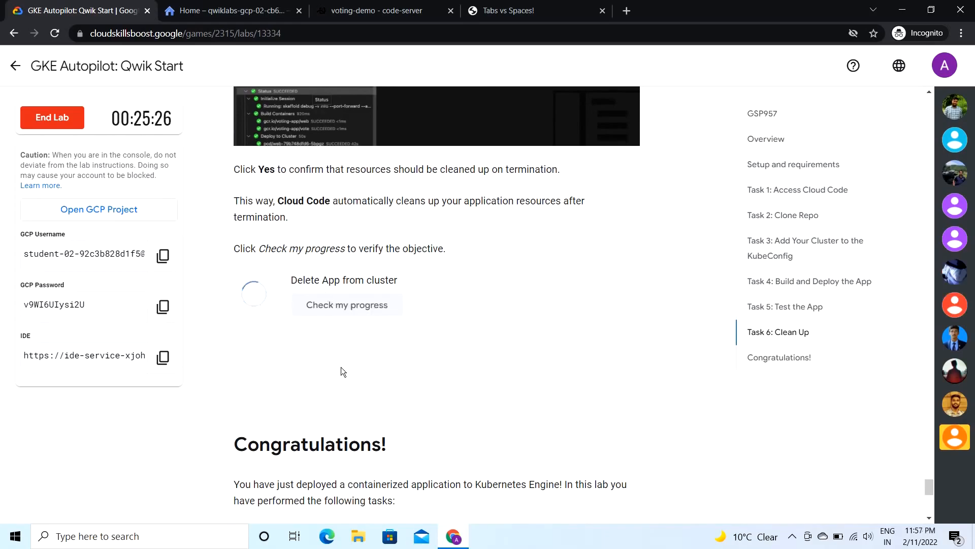